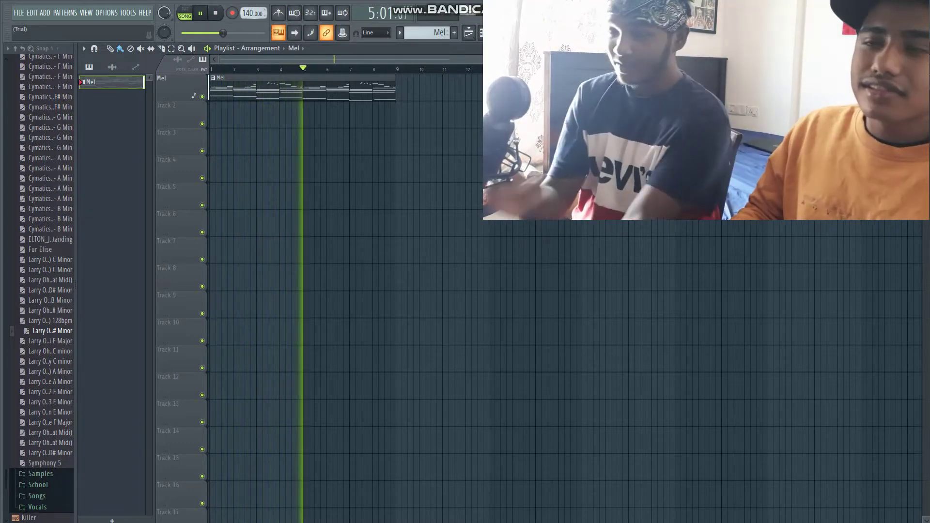
Try the melody at a tempo of 110 BPM and return the tempo to 140 BPM.
key(space)
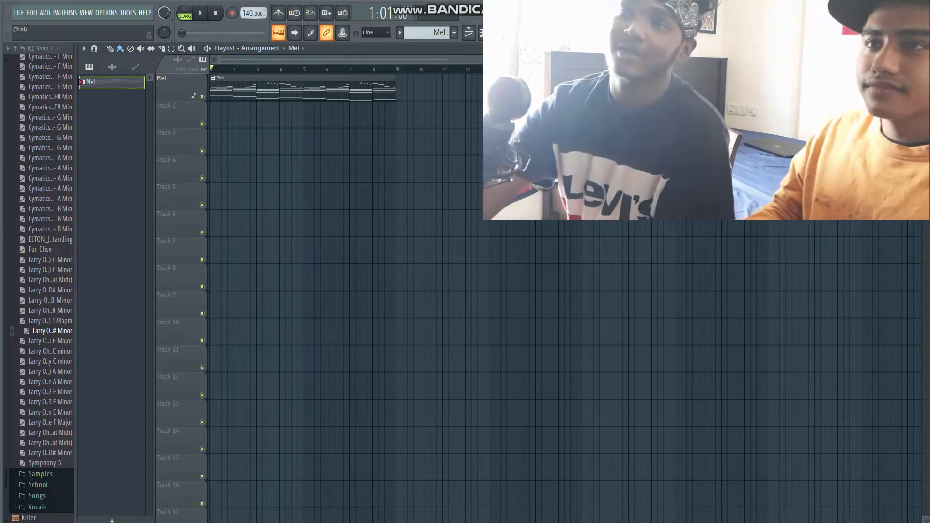
drag(252, 13, 252, 19)
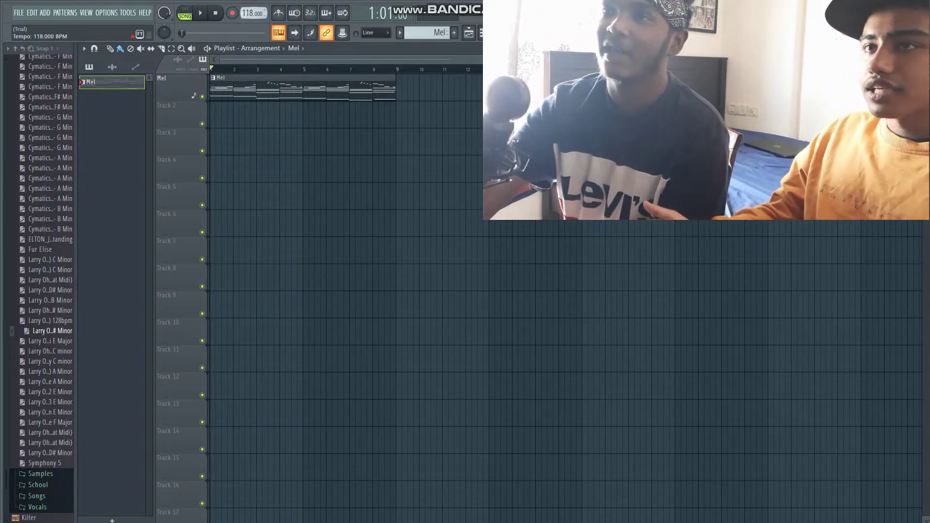
drag(252, 13, 252, 16)
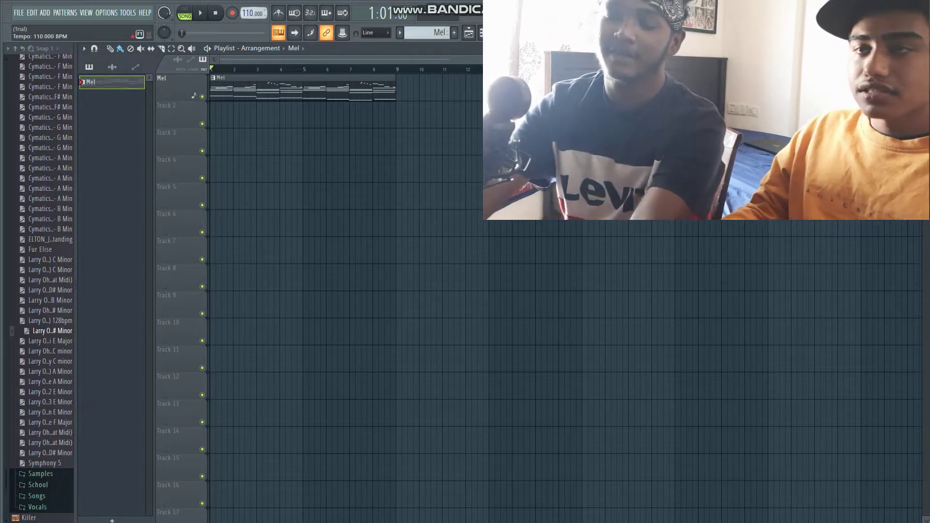
key(space)
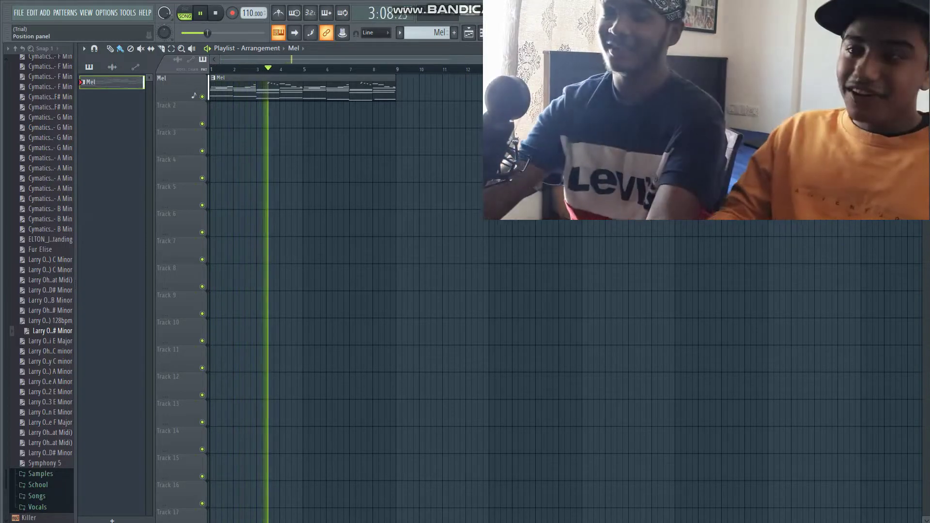
key(space)
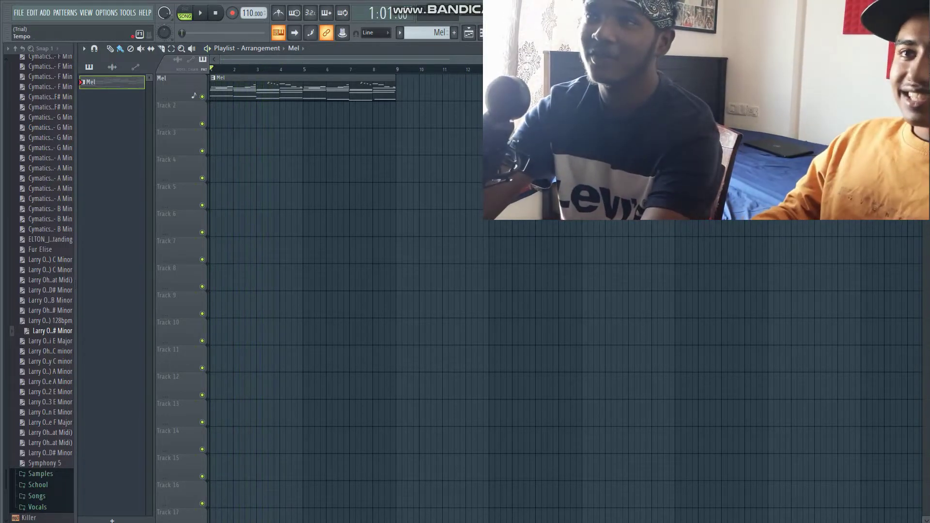
drag(253, 14, 253, 3)
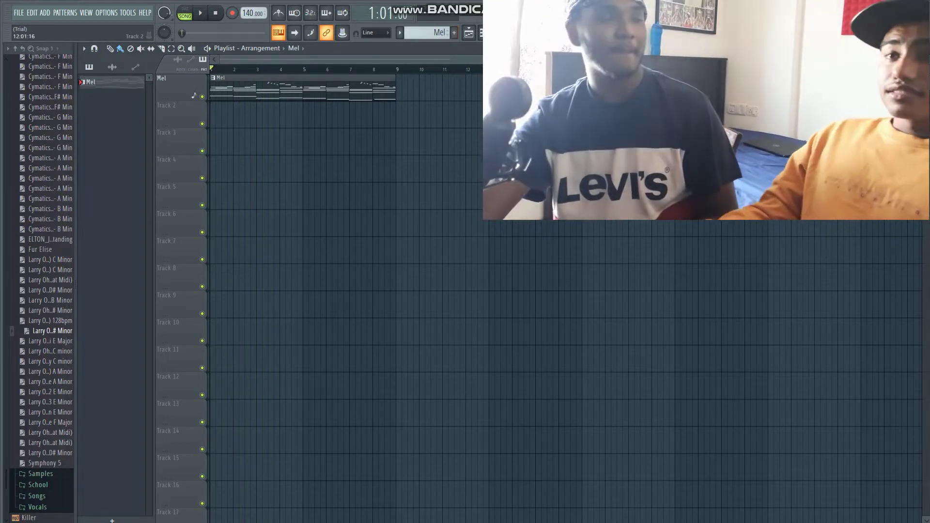
Create a pattern named "hi hats" and one more new pattern that keeps its default name.
key(F4)
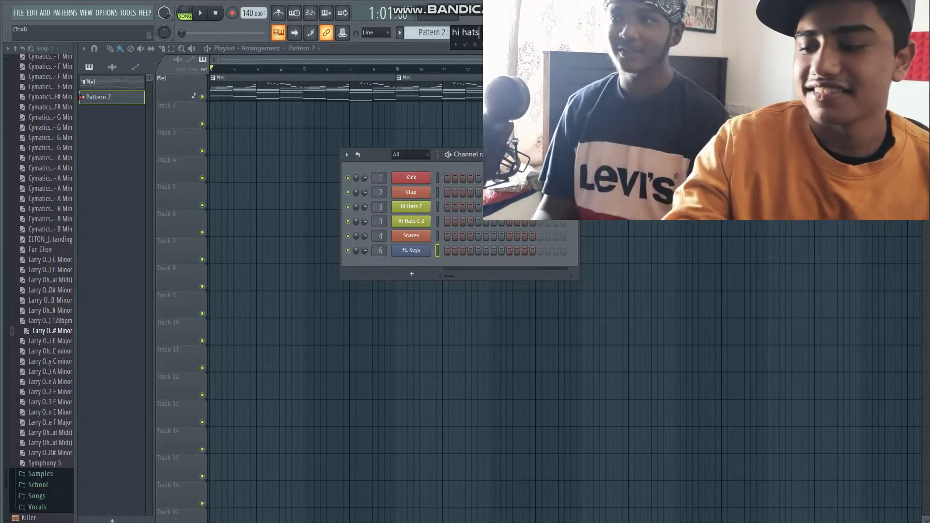
key(Return)
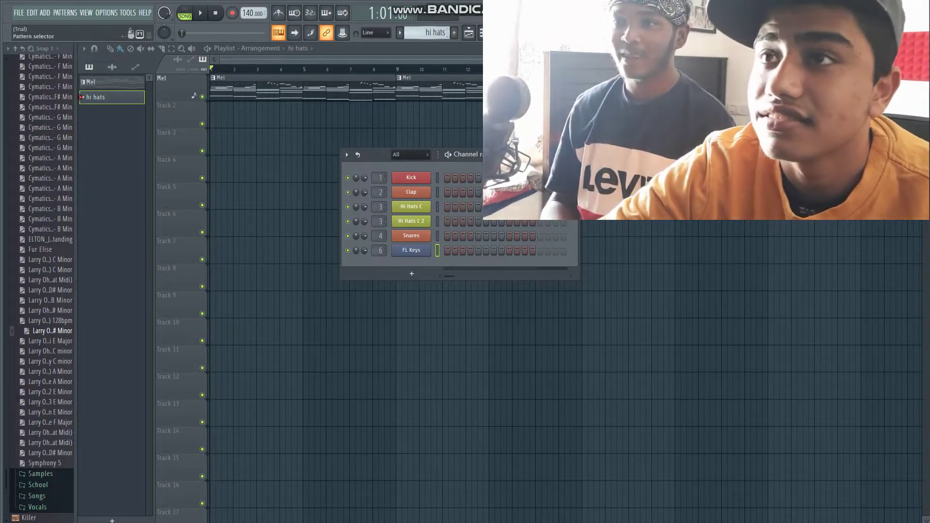
key(F6)
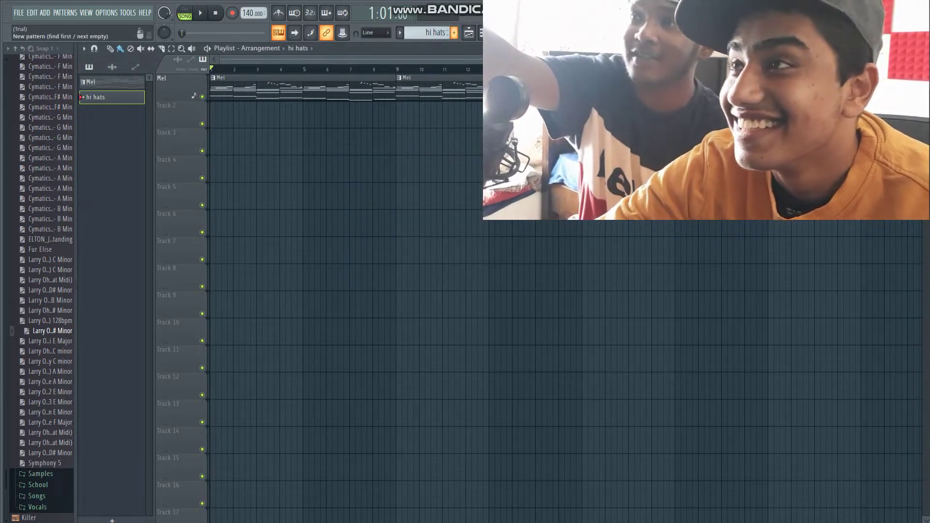
key(F4)
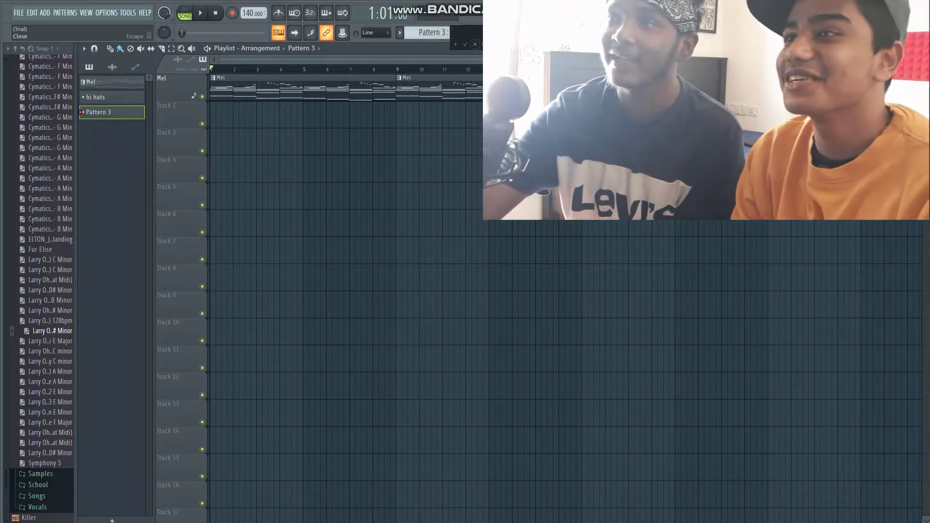
click(475, 44)
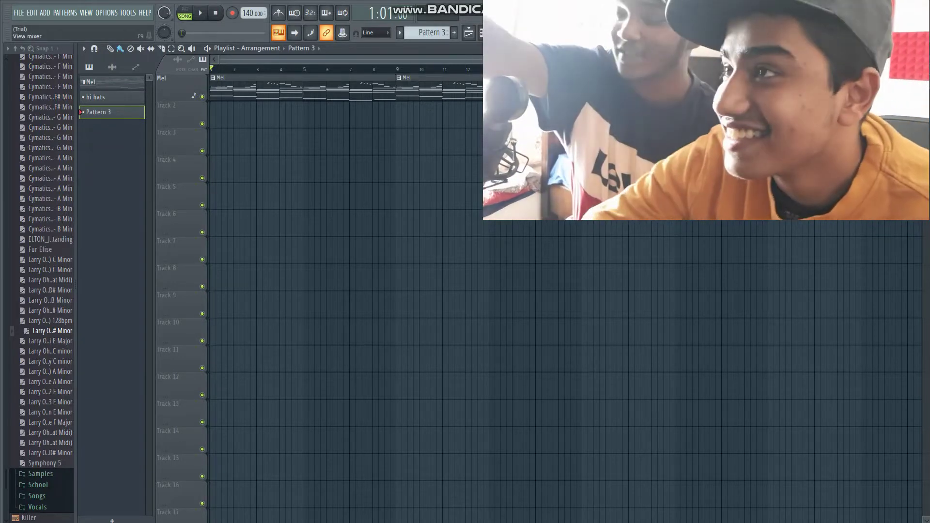
Show the mixer and open the piano roll of the Hi Hats C channel from the channel rack.
click(469, 33)
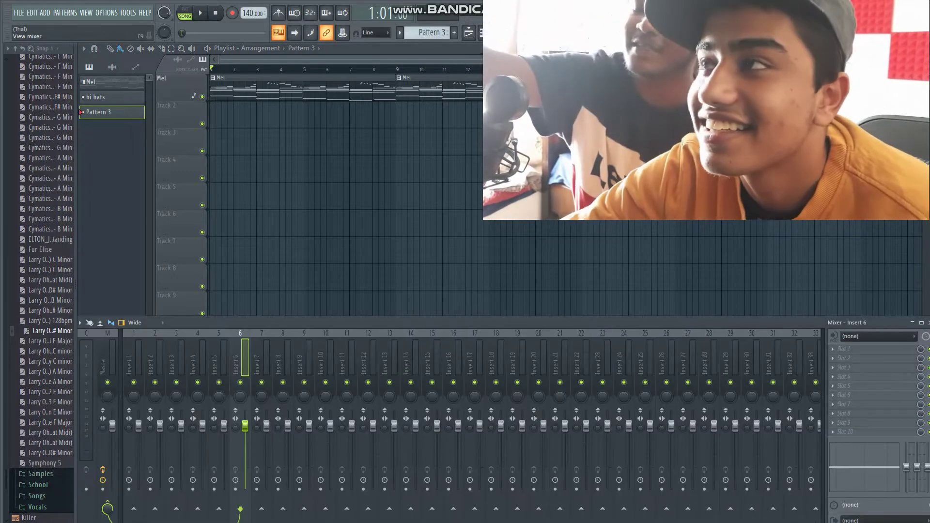
click(481, 33)
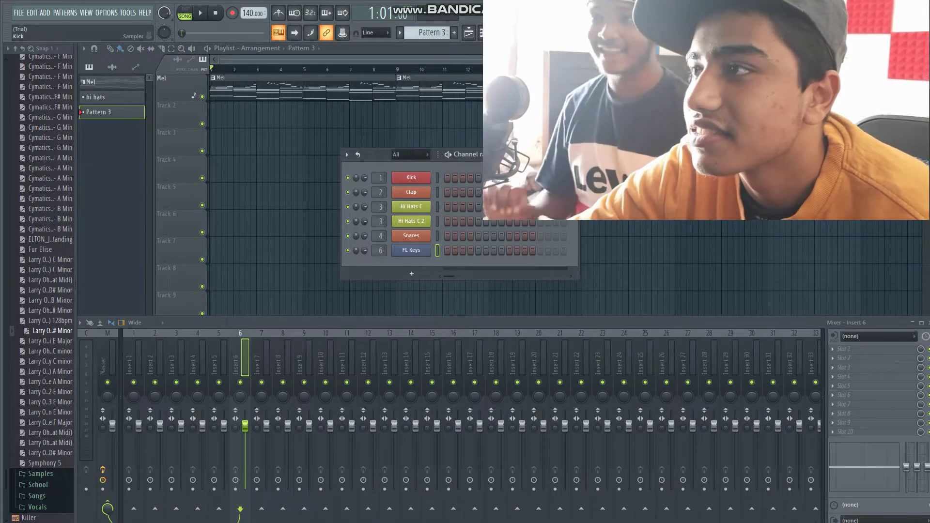
right_click(428, 206)
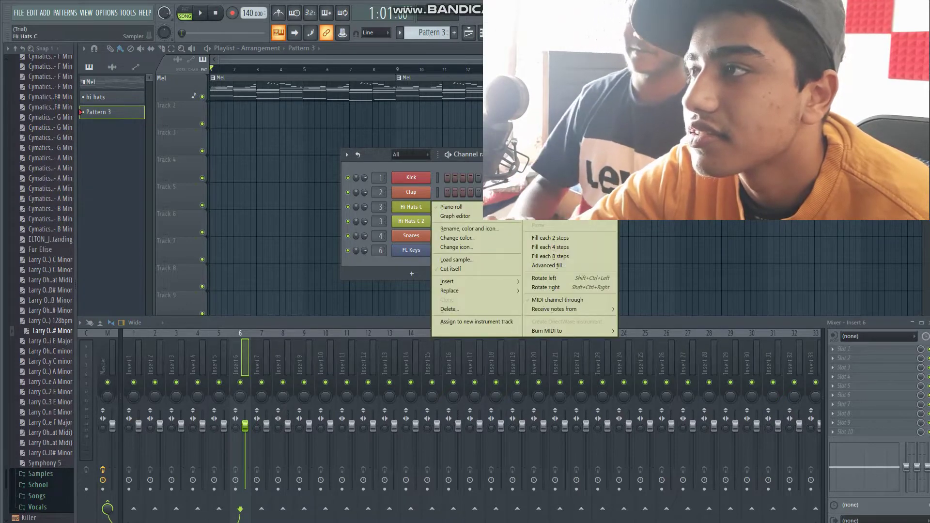
click(450, 207)
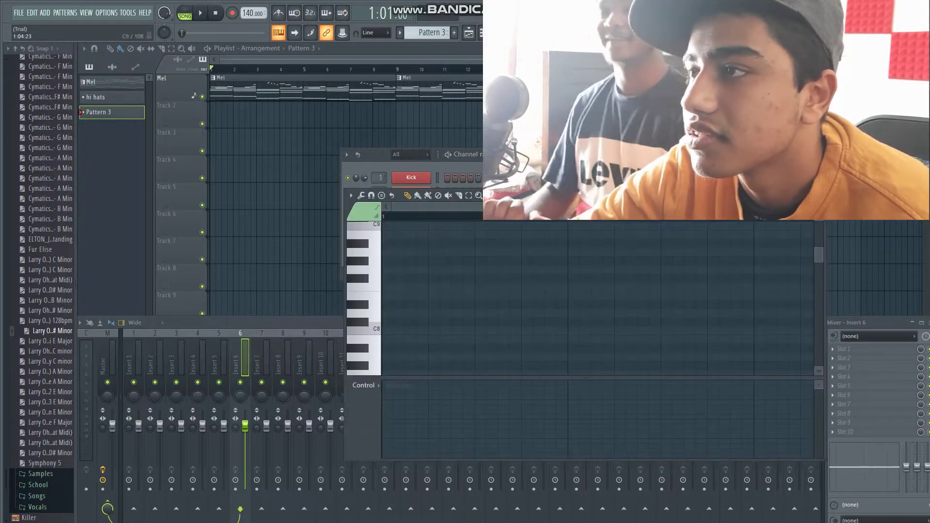
Try a test note at the start of bar 2 in the Hi Hats C piano roll, and delete it.
scroll(581, 298, down, 10)
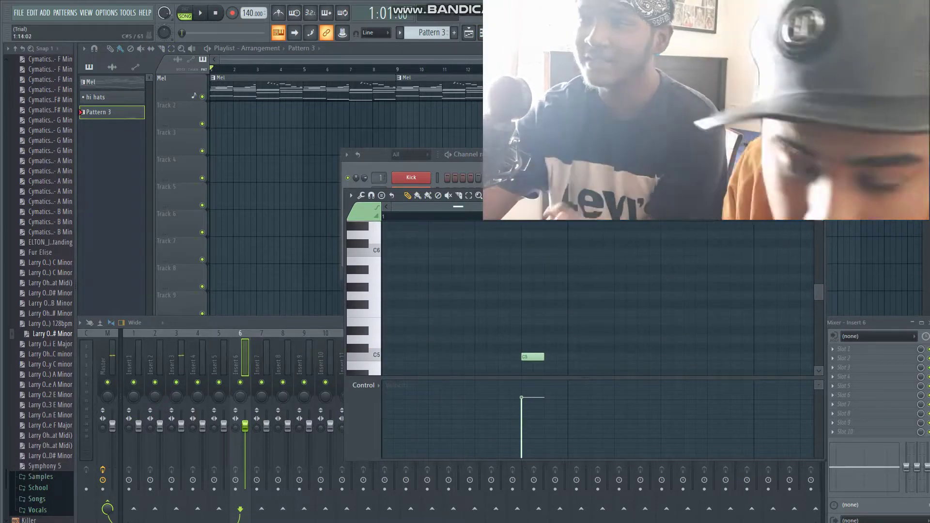
drag(569, 312, 614, 313)
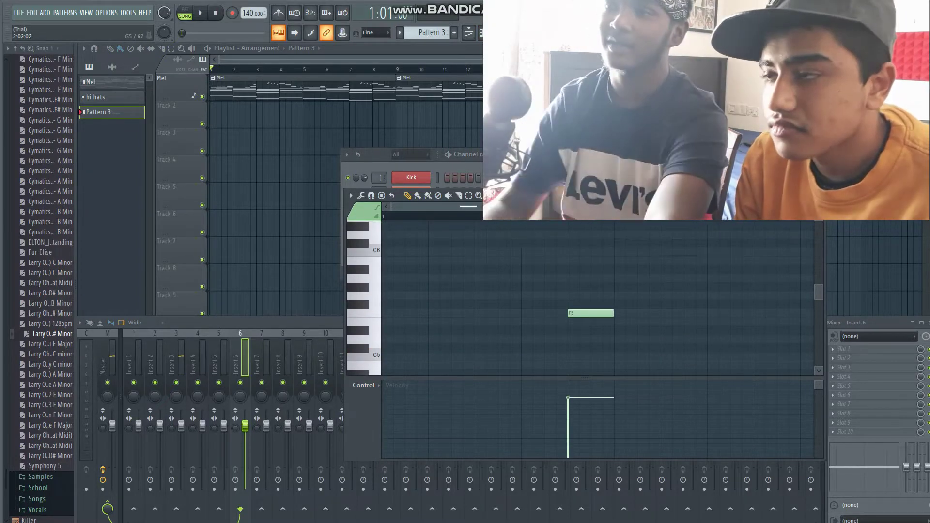
key(ctrl+a)
key(ctrl+u)
key(space)
key(space)
key(Delete)
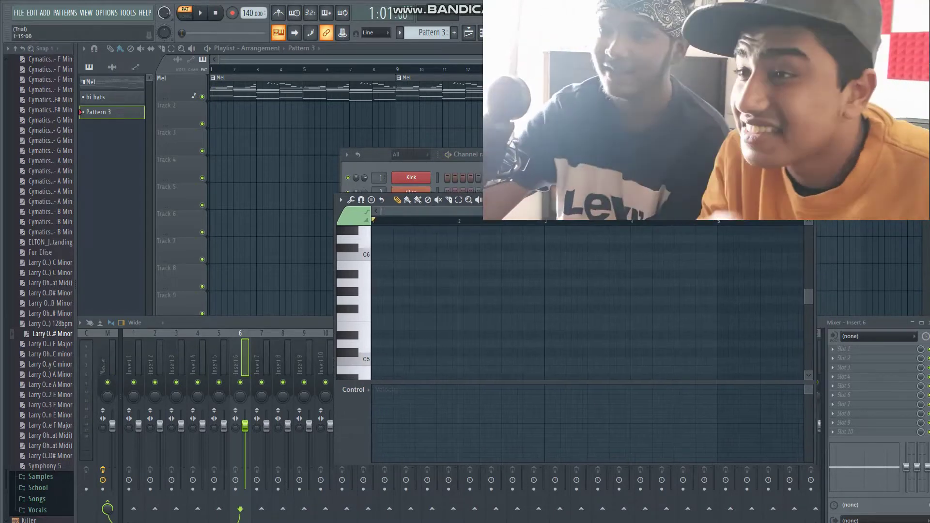
Try hi-hat notes on A#5, G5, D#5 and C#5 in bar 1 and undo them.
key(j)
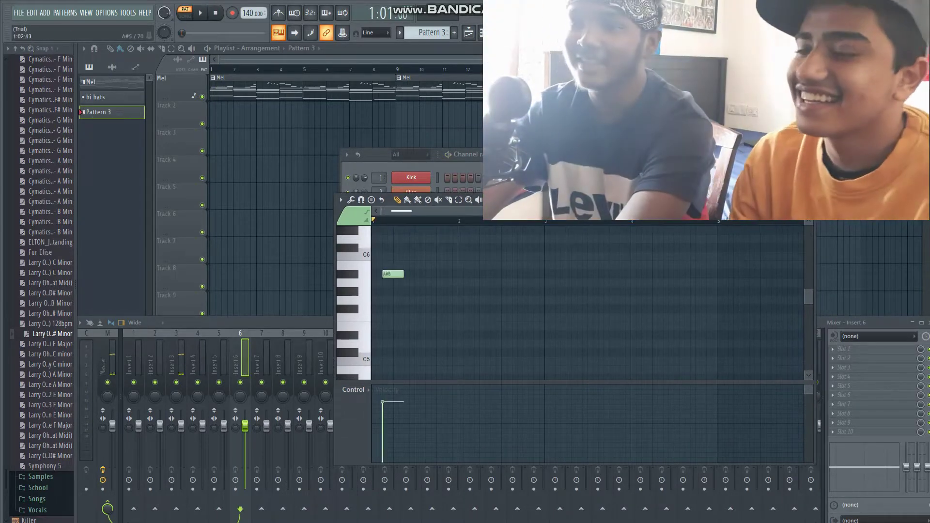
key(b)
key(s)
key(d)
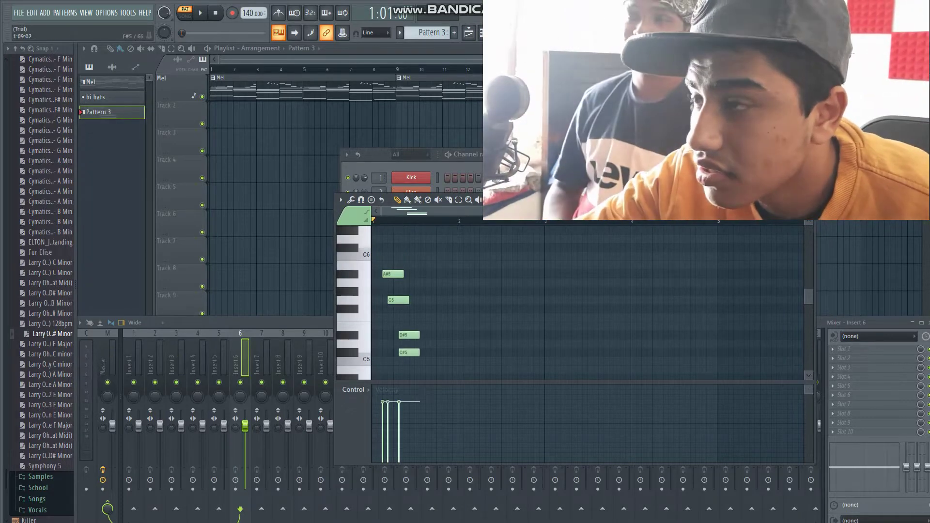
key(ctrl+alt+z)
key(ctrl+alt+z)
key(ctrl+alt+z)
key(ctrl+alt+z)
Enter short hi-hat notes on C5 and C#5 at the start of bar 1.
key(z)
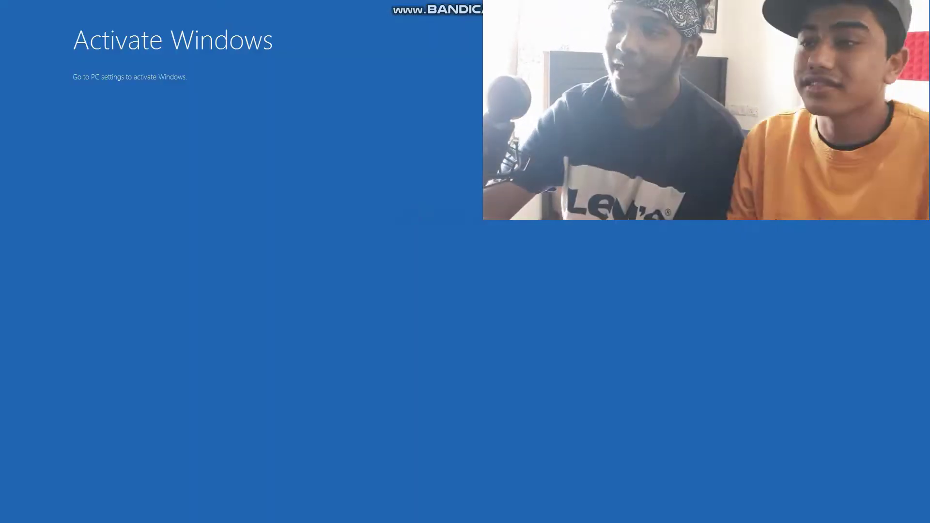
key(ctrl+alt+z)
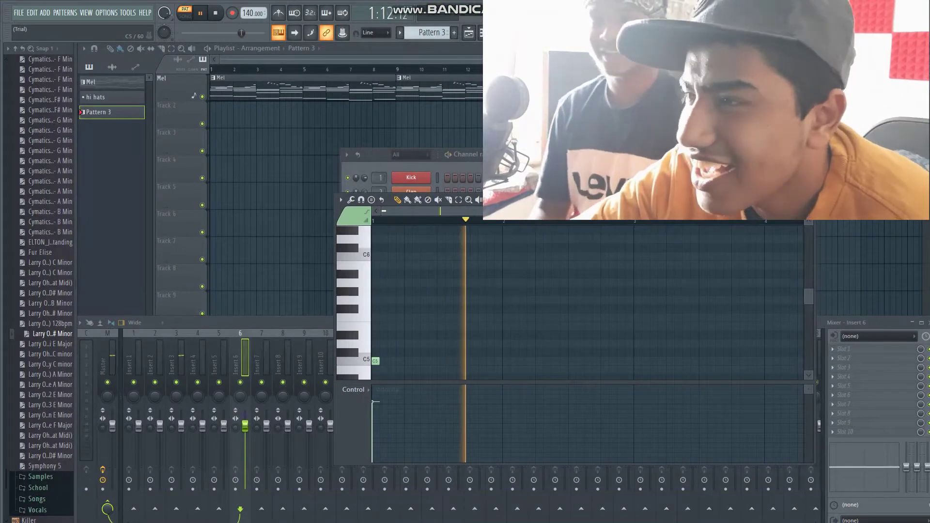
scroll(589, 300, down, 1)
key(x)
key(s)
key(z)
key(c)
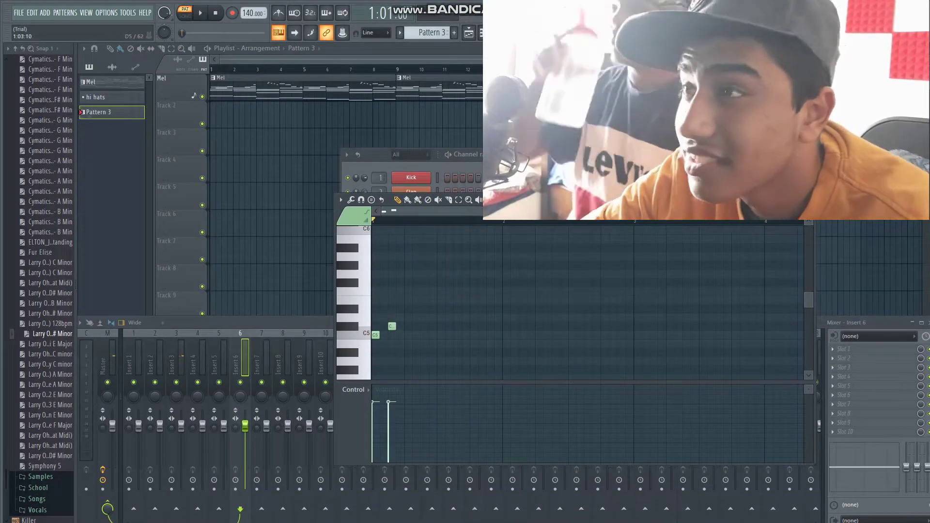
Build the hi-hat notes into a run of short notes around C5 across bars 1 and 2, and duplicate the run.
key(ctrl+alt+z)
key(ctrl+alt+z)
key(ctrl+alt+z)
key(ctrl+alt+z)
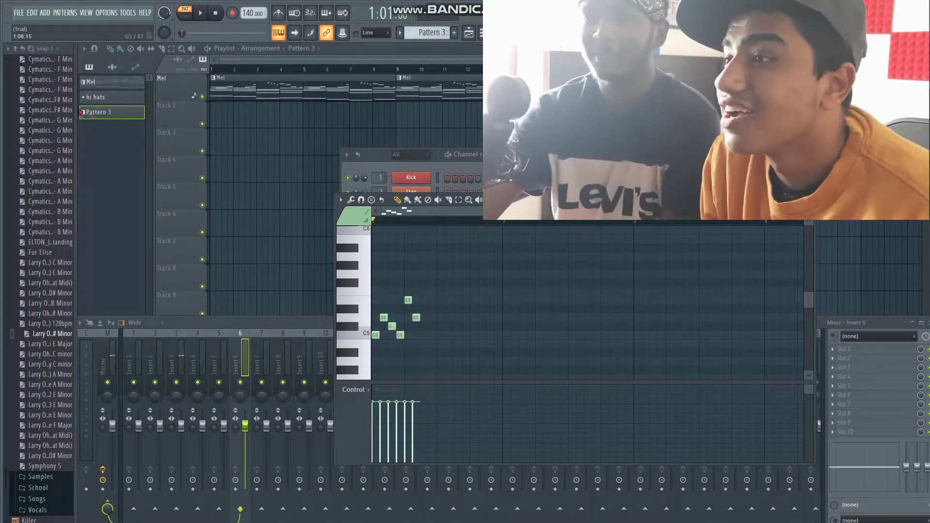
key(z)
key(z)
key(z)
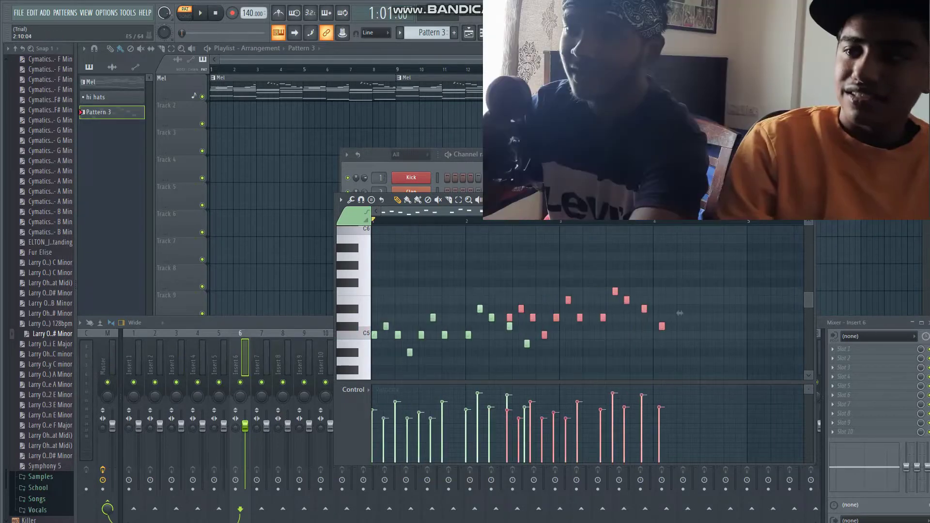
Move the duplicated notes to start at bar 3 and flip them vertically with the score flipper.
drag(689, 331, 732, 321)
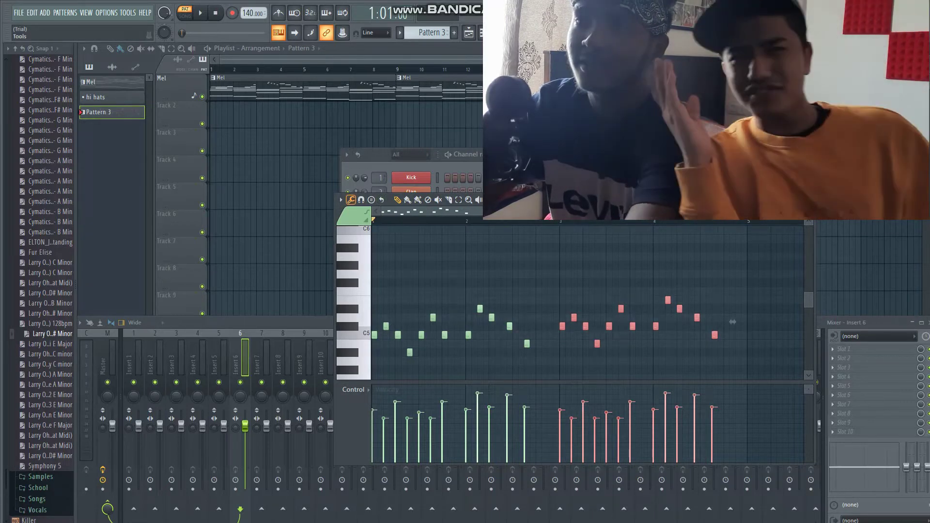
click(341, 200)
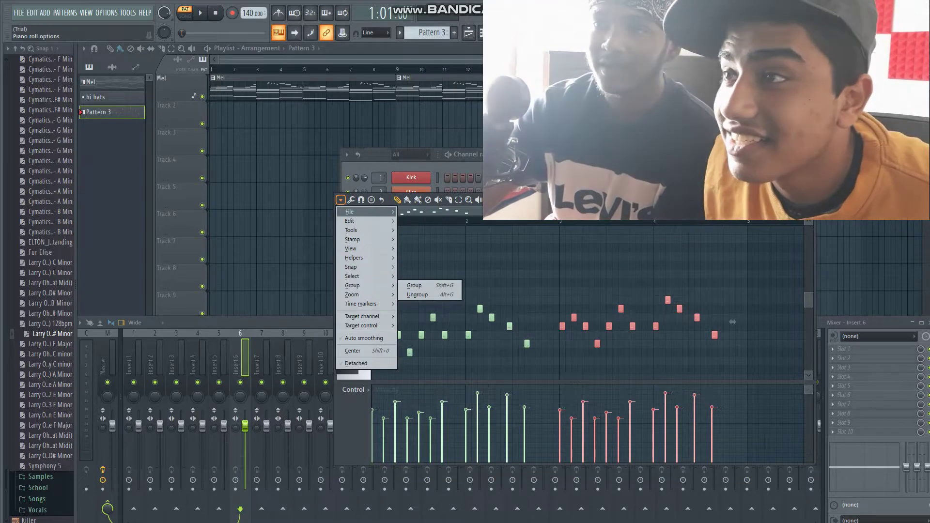
click(350, 199)
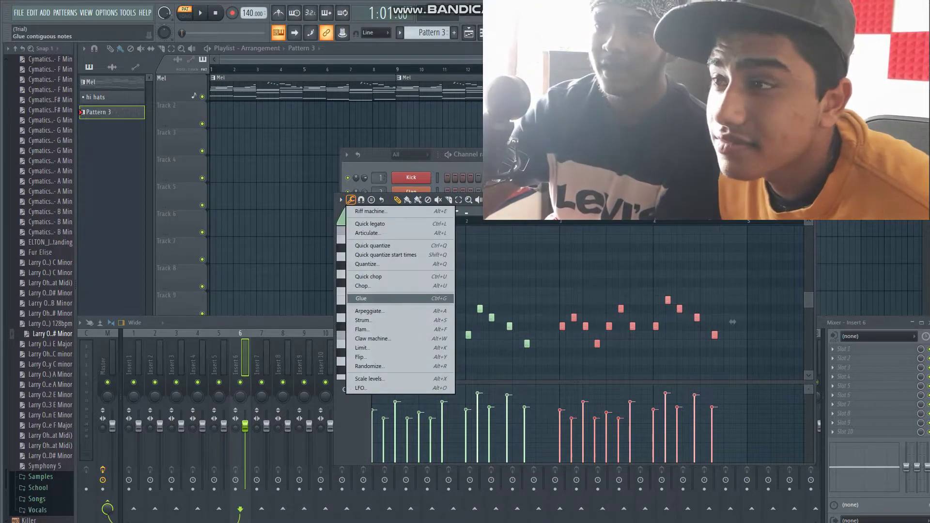
click(368, 357)
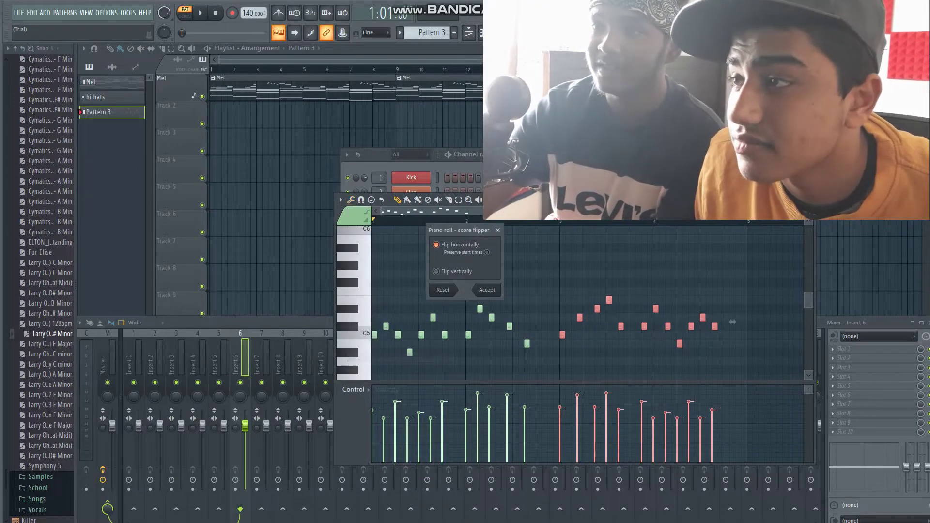
click(435, 271)
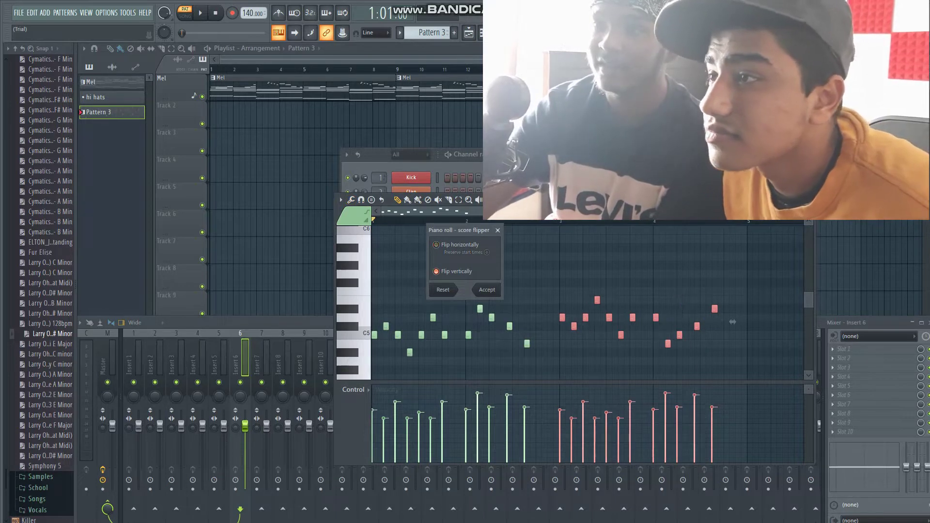
click(486, 290)
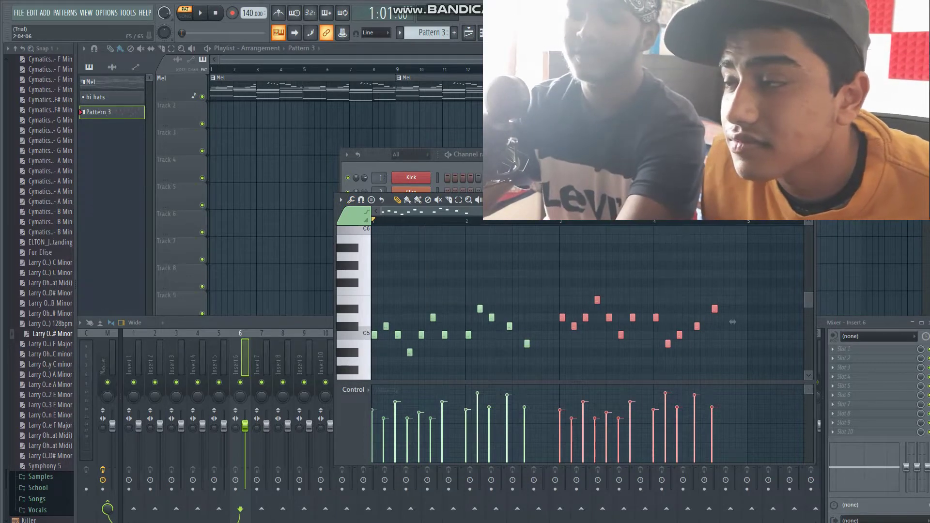
Audition the hi-hat phrase, clear the note selection and switch the piano roll to another target channel.
key(space)
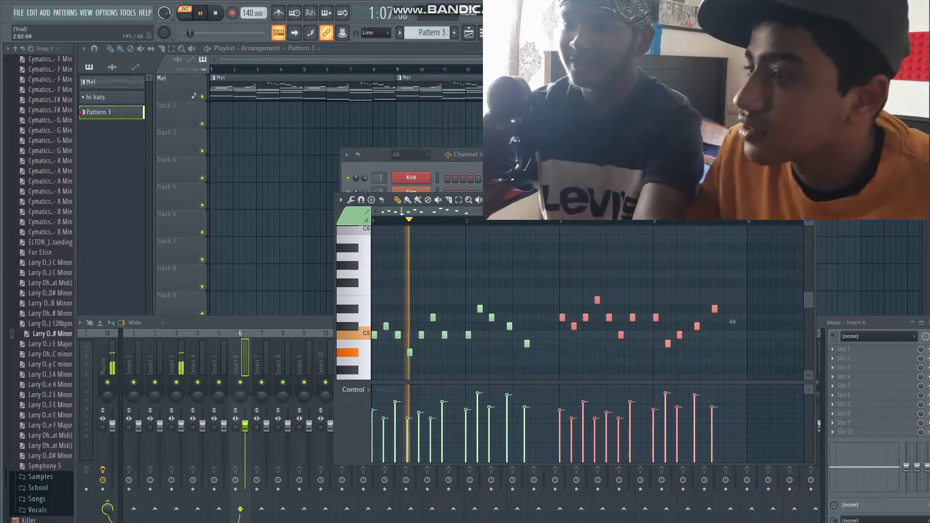
key(space)
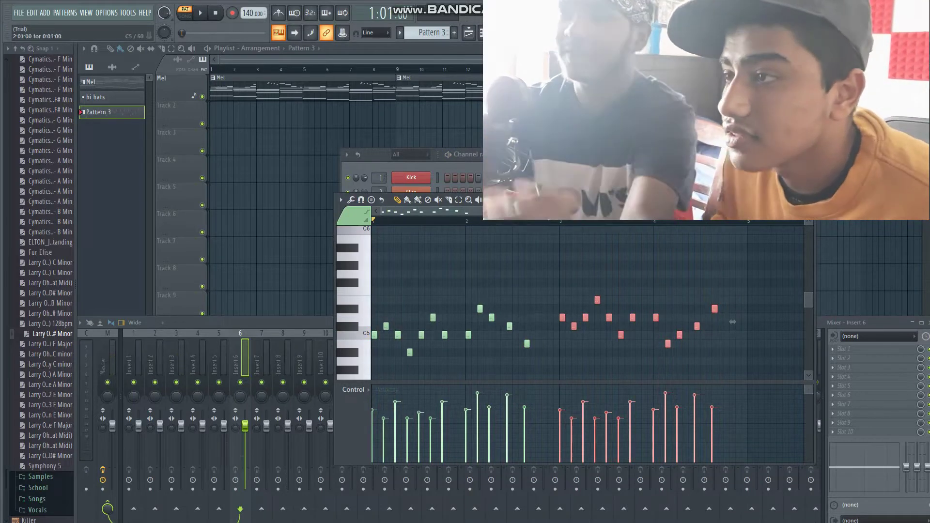
key(ctrl+d)
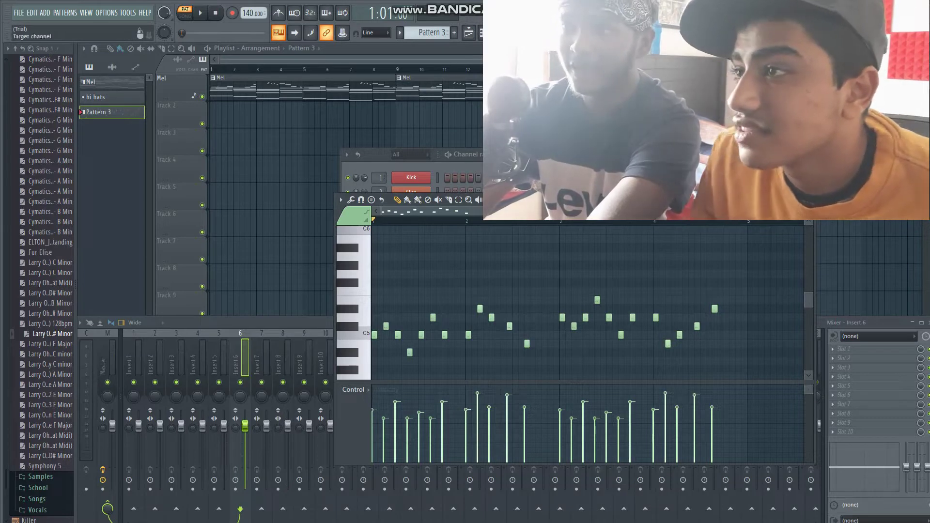
click(537, 200)
click(557, 246)
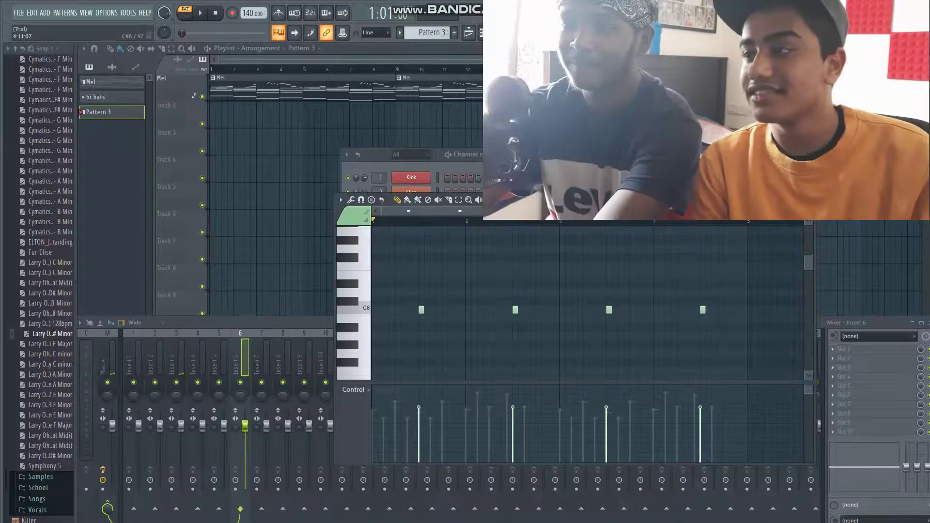
Play back the hi-hat pattern with its C8 accent notes, stop it and close the piano roll.
key(space)
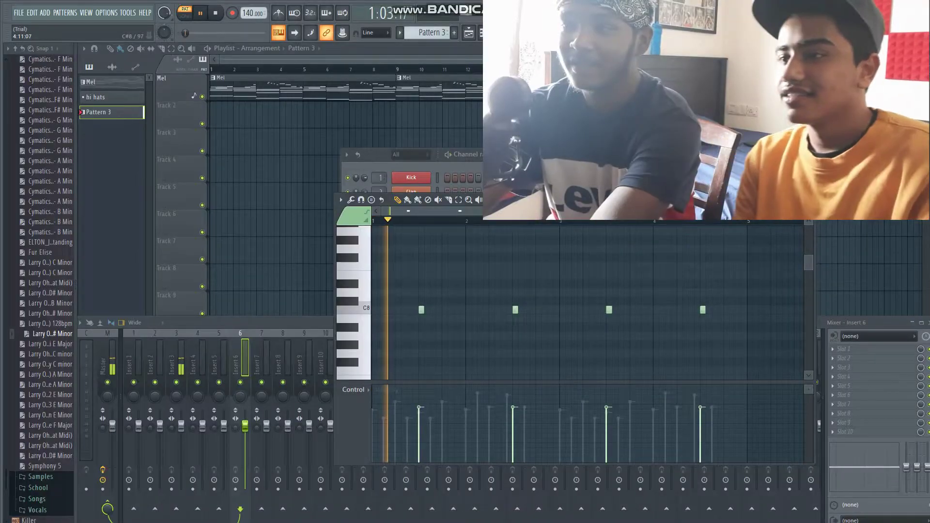
key(space)
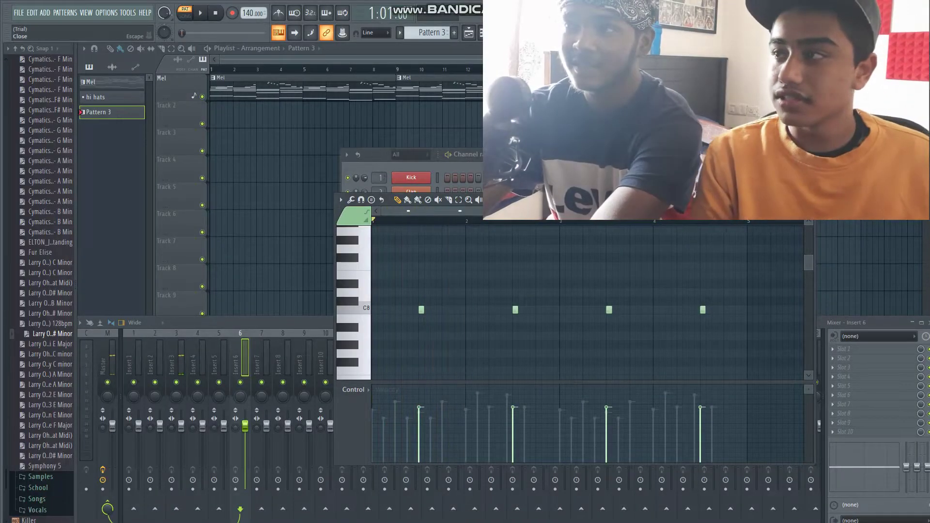
key(F7)
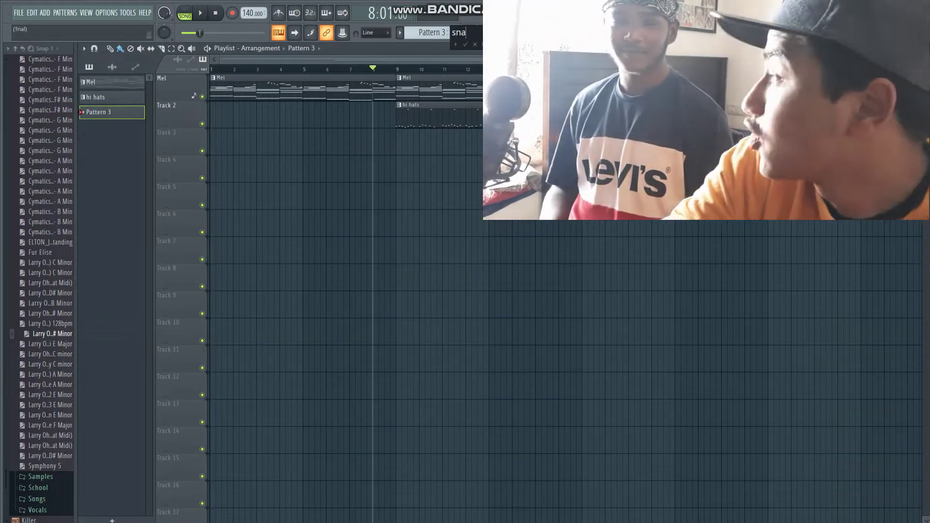
Name the new pattern "snares" and check the Snares channel's sample settings.
text(es)
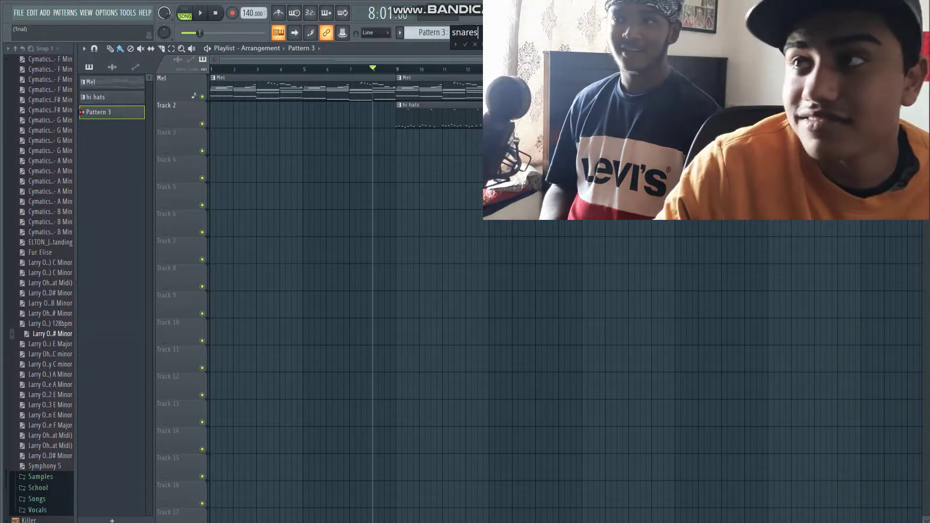
key(Return)
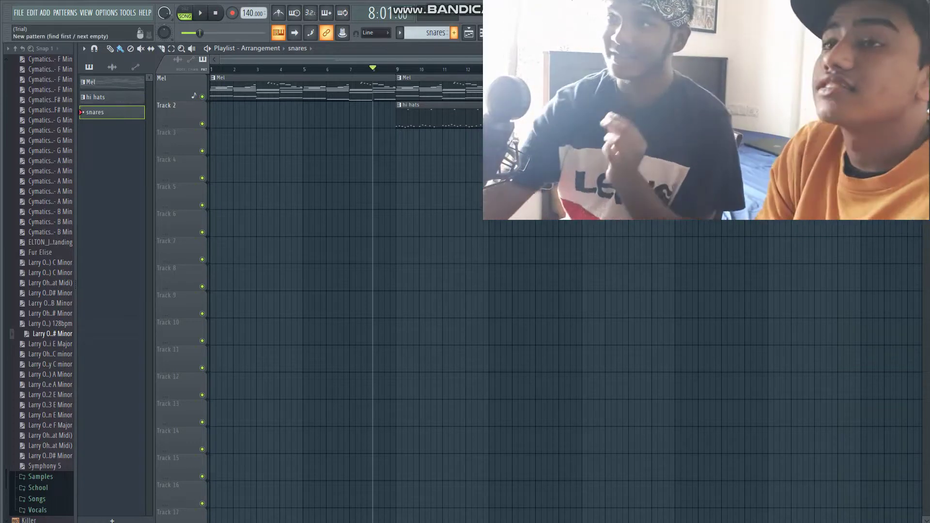
key(F6)
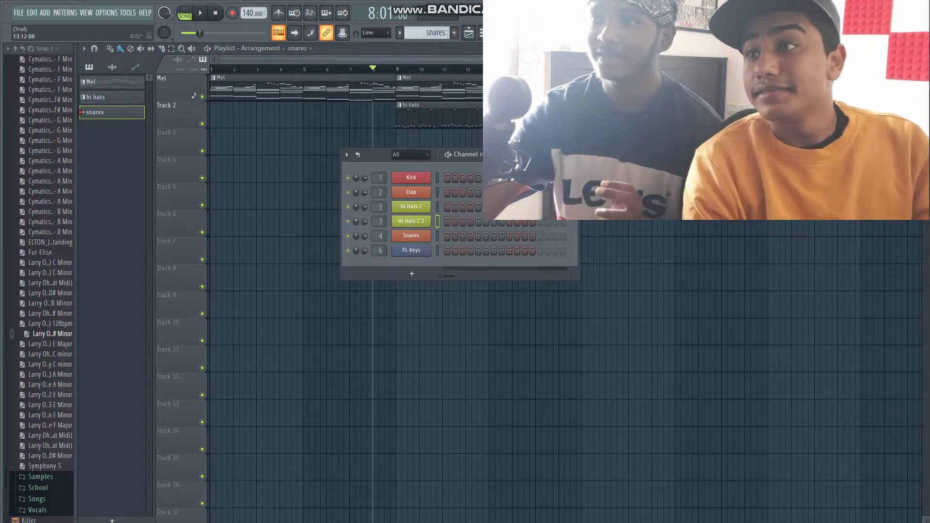
click(411, 235)
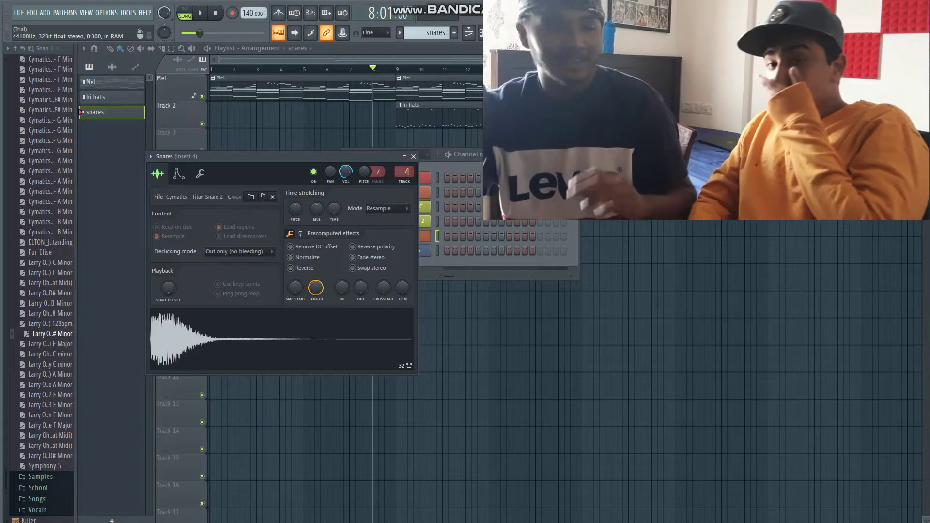
click(413, 157)
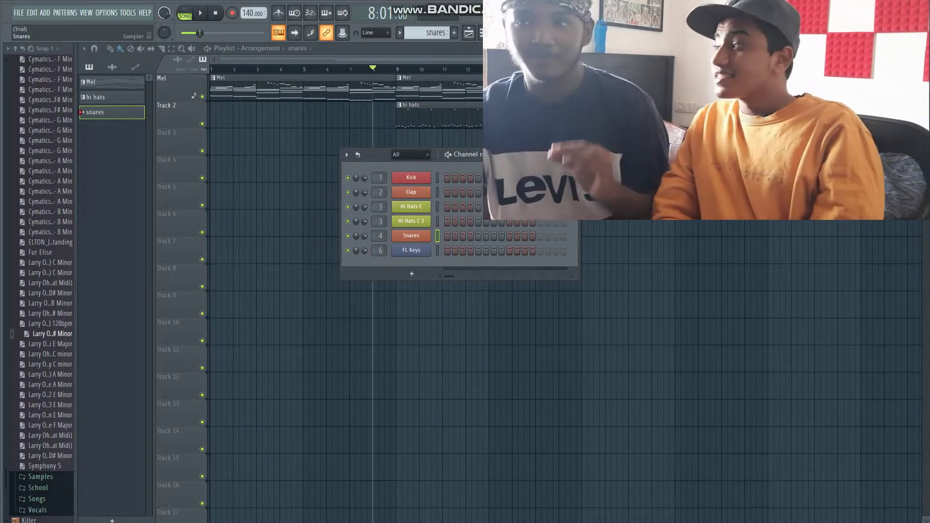
Enter C5 notes on the third beat of bars 1 to 4 in the Snares channel's piano roll.
right_click(429, 235)
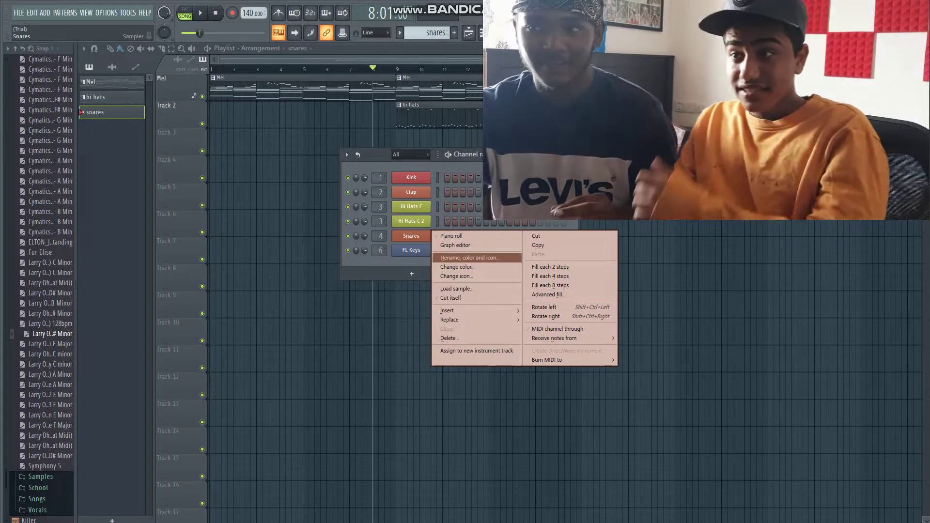
click(469, 257)
key(Return)
key(F7)
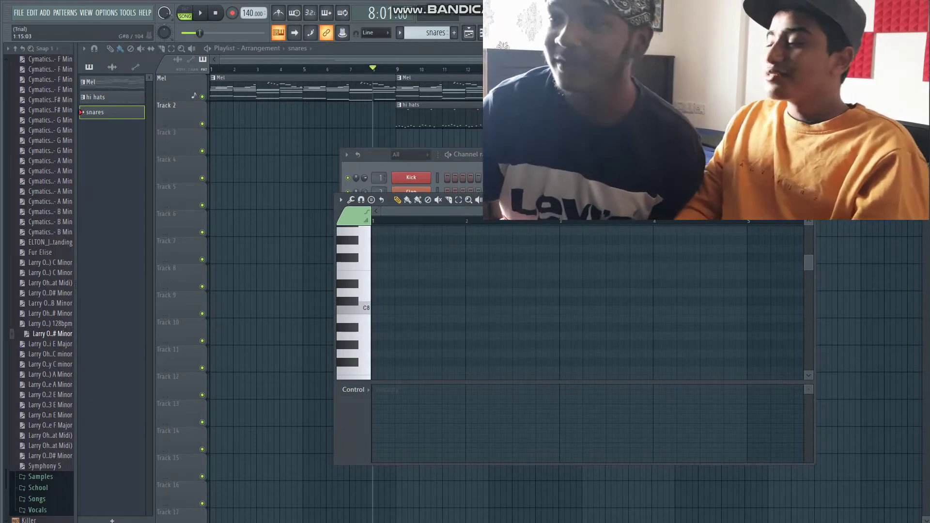
scroll(589, 302, down, 10)
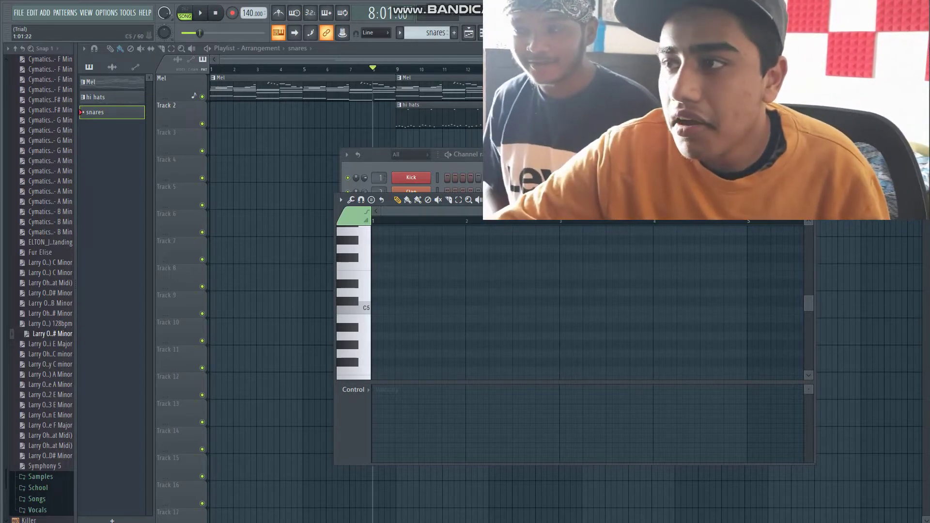
drag(397, 310, 441, 310)
click(415, 310)
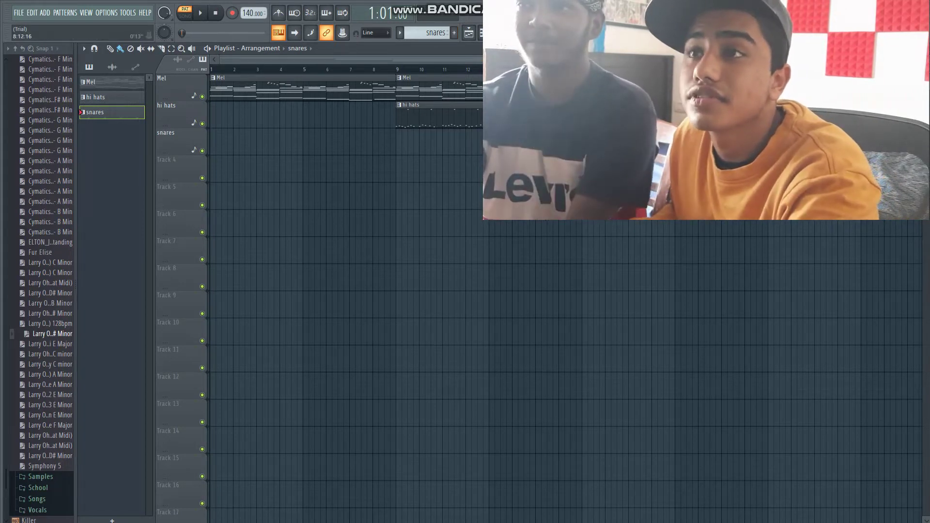
Audition the arrangement with the snares and raise the velocity of all four snare notes.
key(space)
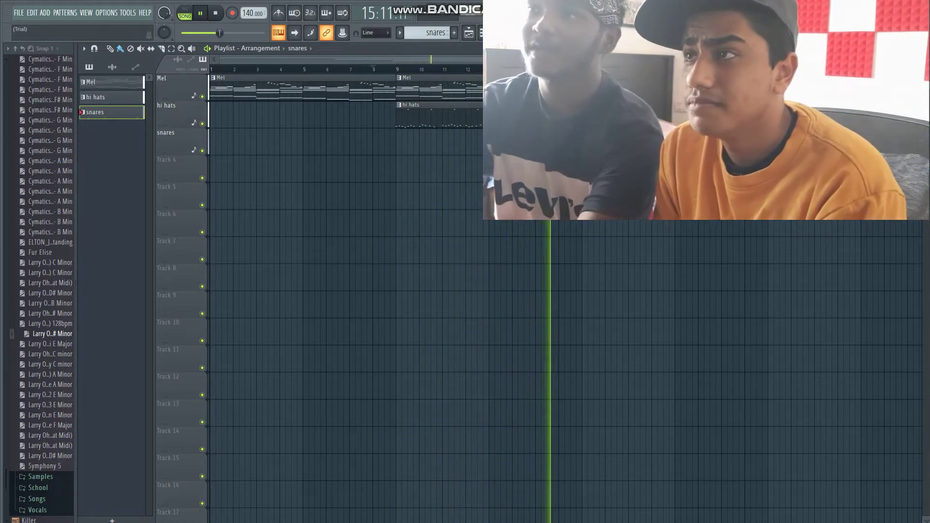
key(space)
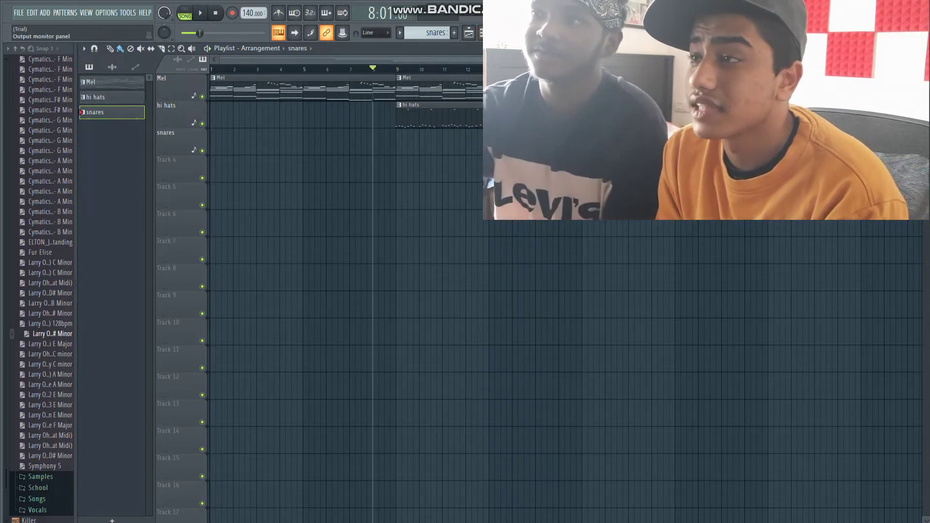
key(F9)
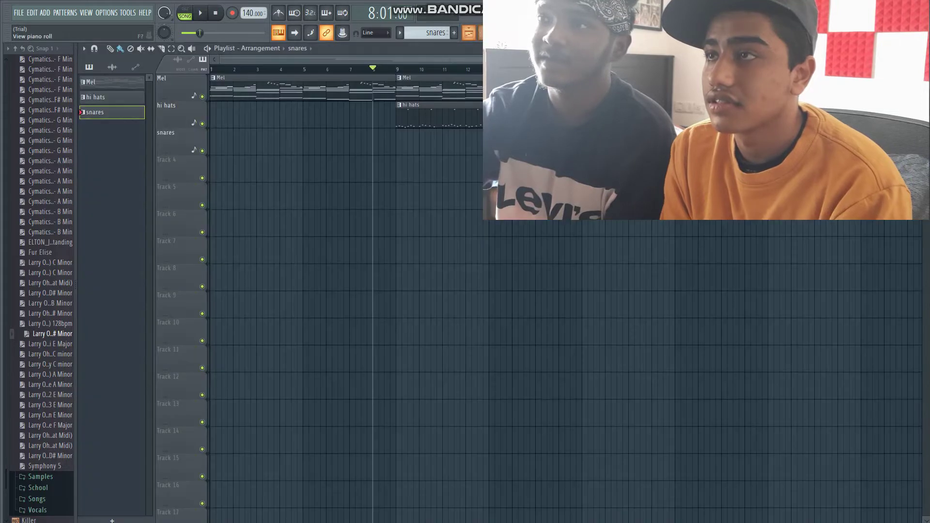
key(F7)
click(200, 394)
click(376, 391)
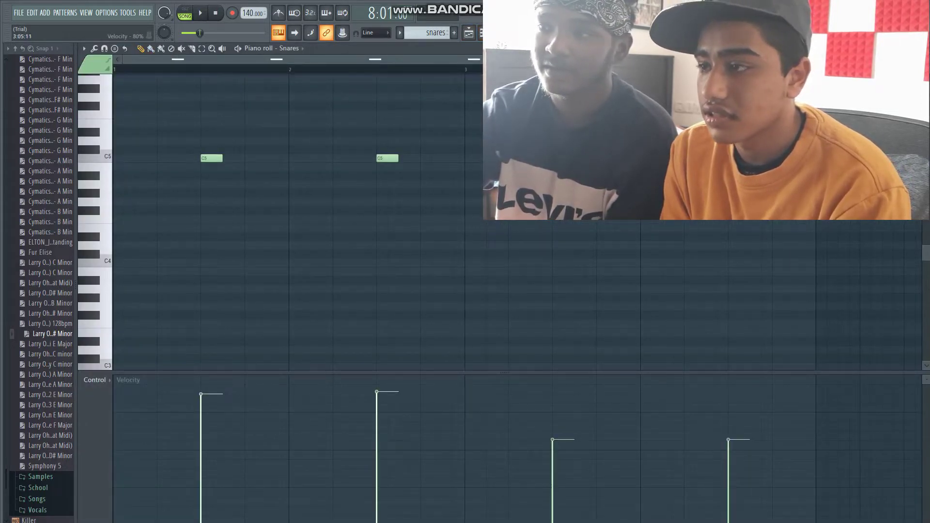
click(552, 394)
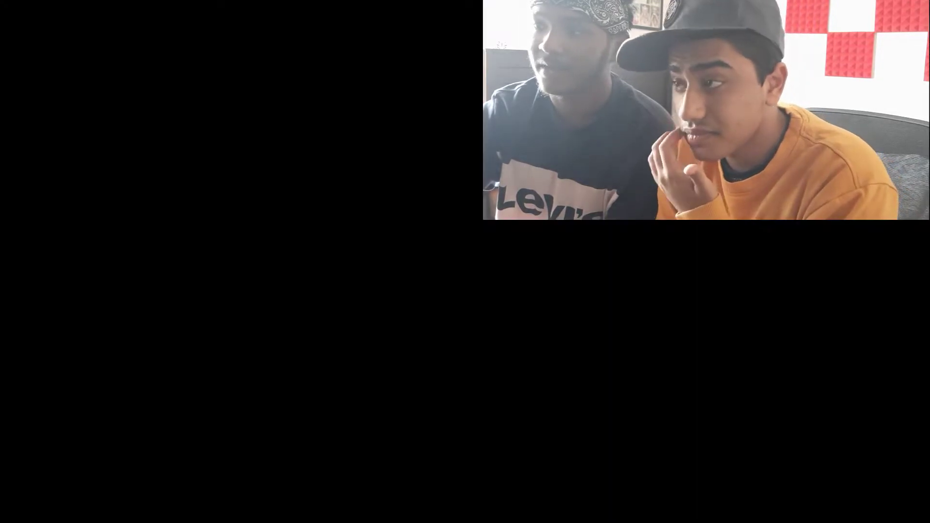
click(728, 401)
Raise the volume of the snares' mixer track, Insert 4, while listening to the arrangement, and stop playback in the playlist.
key(F9)
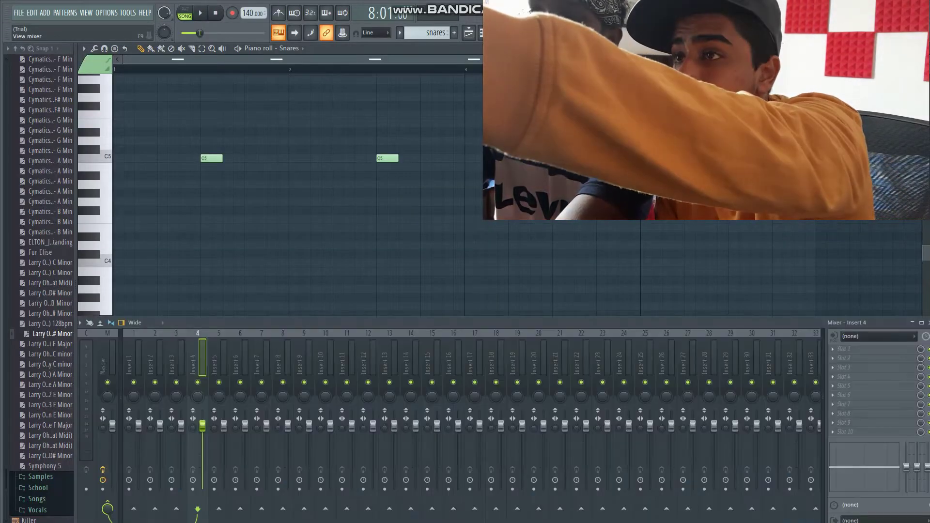
drag(203, 425, 203, 420)
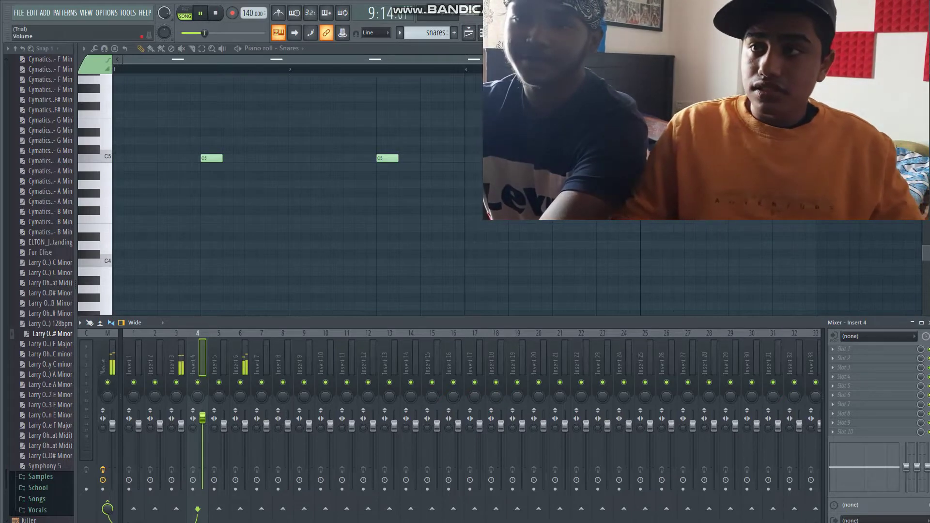
drag(203, 417, 202, 416)
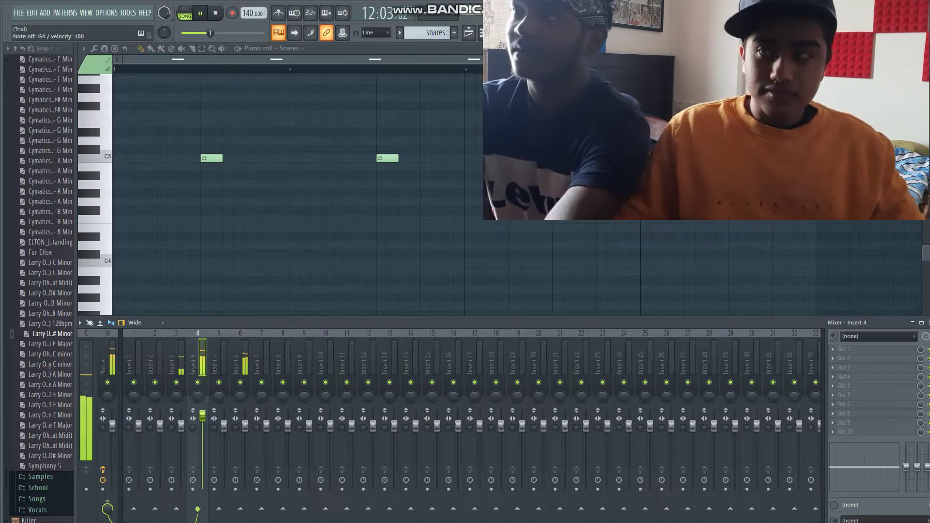
key(F5)
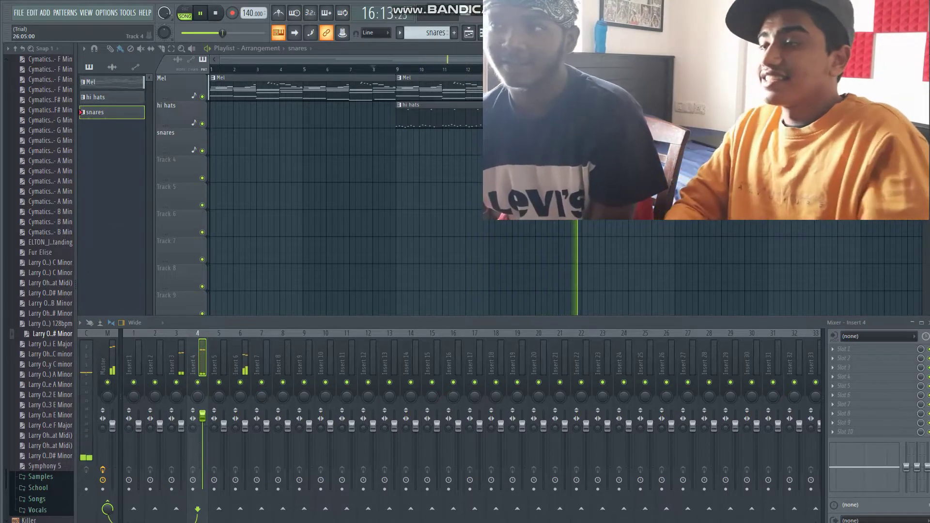
key(space)
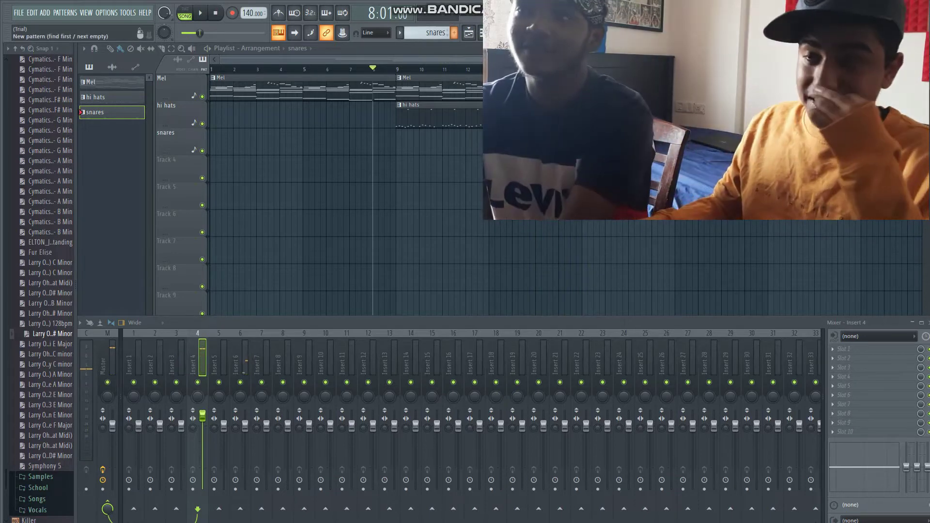
Create a new pattern named "kicks" and show the channel rack.
click(454, 33)
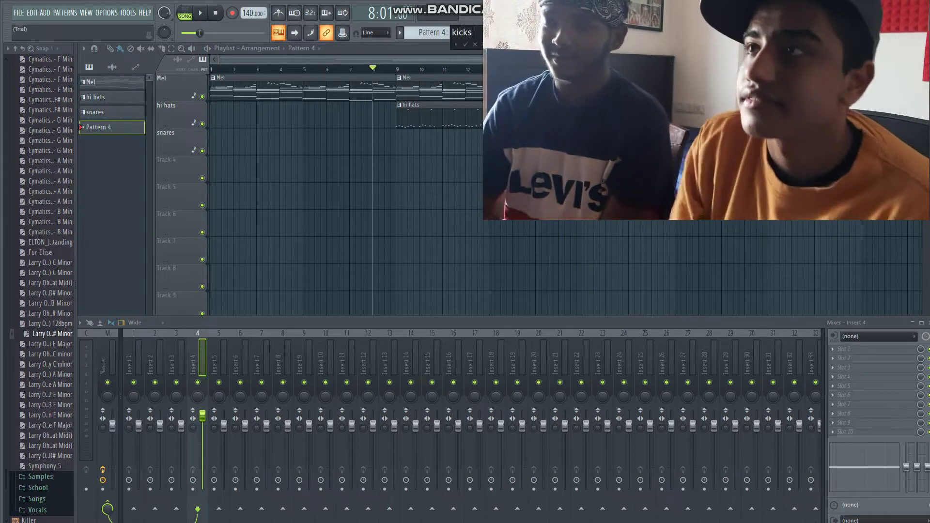
key(Return)
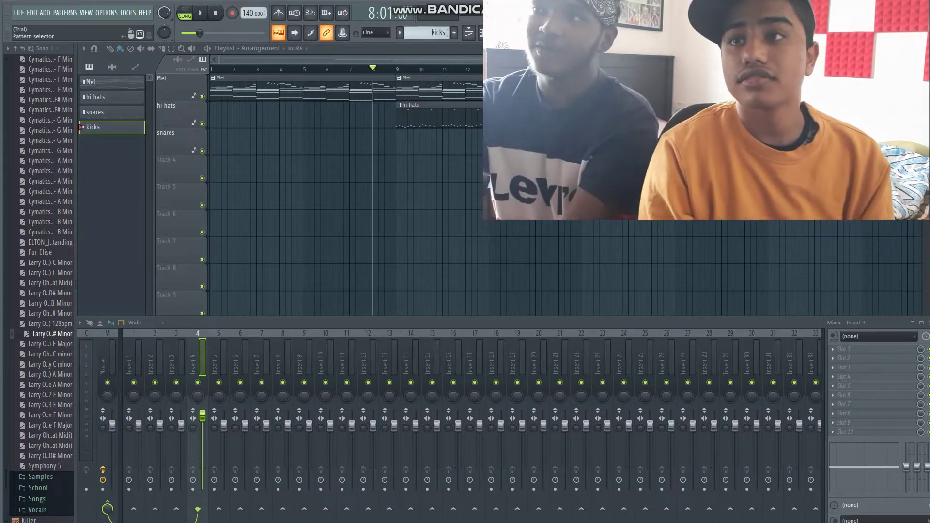
click(497, 33)
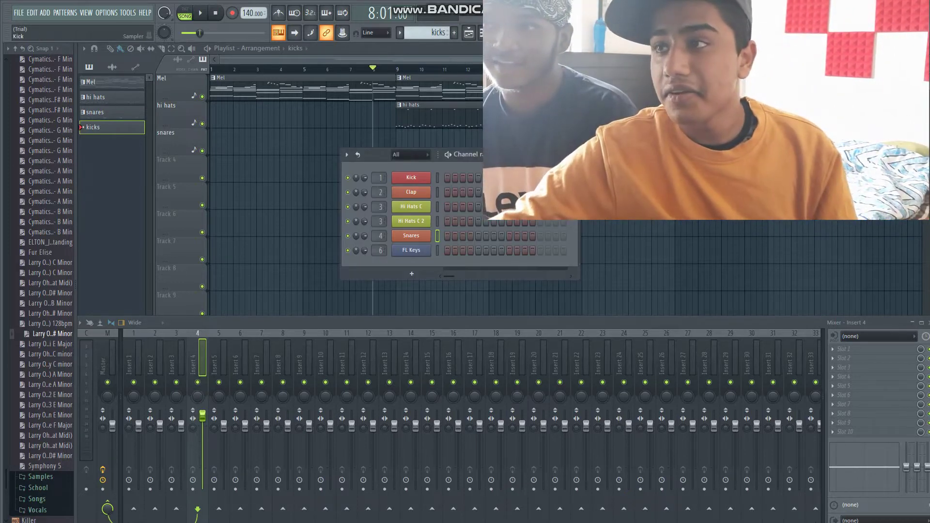
Enter kick notes on C5 across bars 1 to 4 in the Kick channel's piano roll.
right_click(430, 176)
click(457, 178)
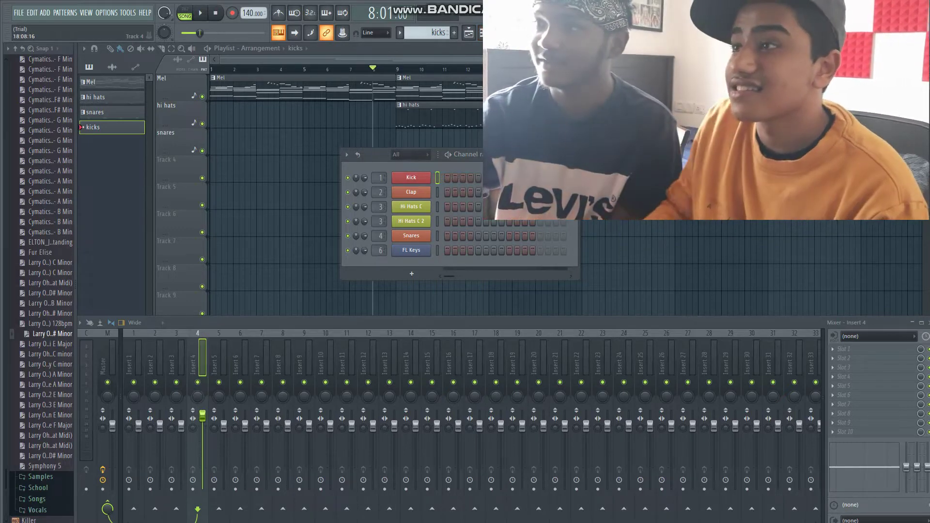
key(F7)
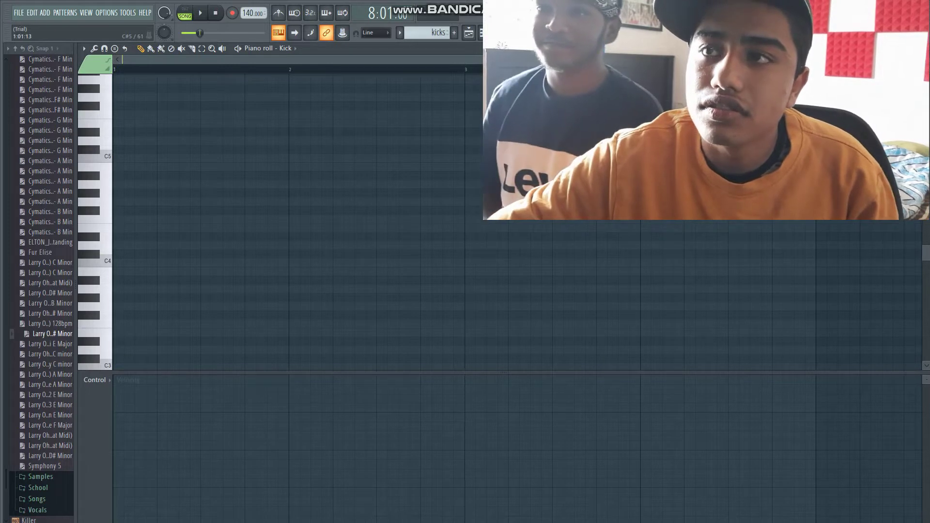
click(119, 158)
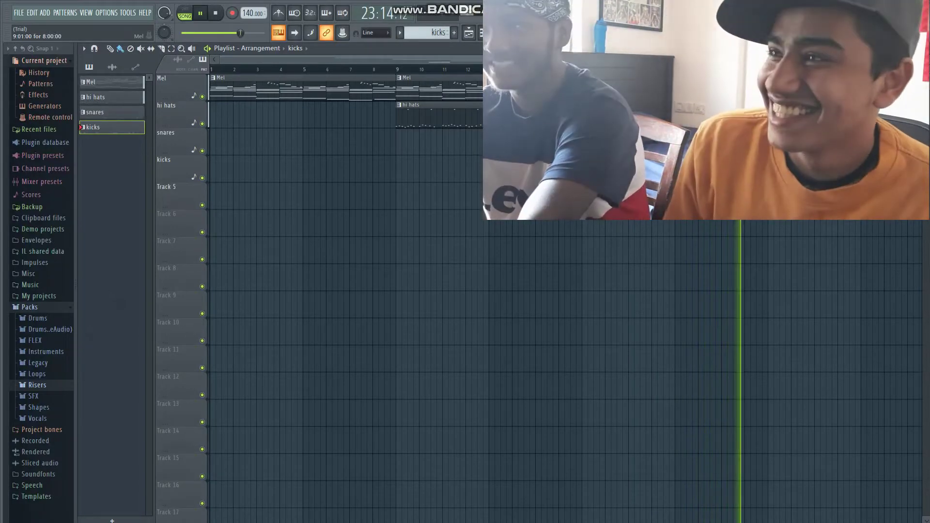
Stop playback, add a Sakura synth channel and audition sounds from its presets library.
key(space)
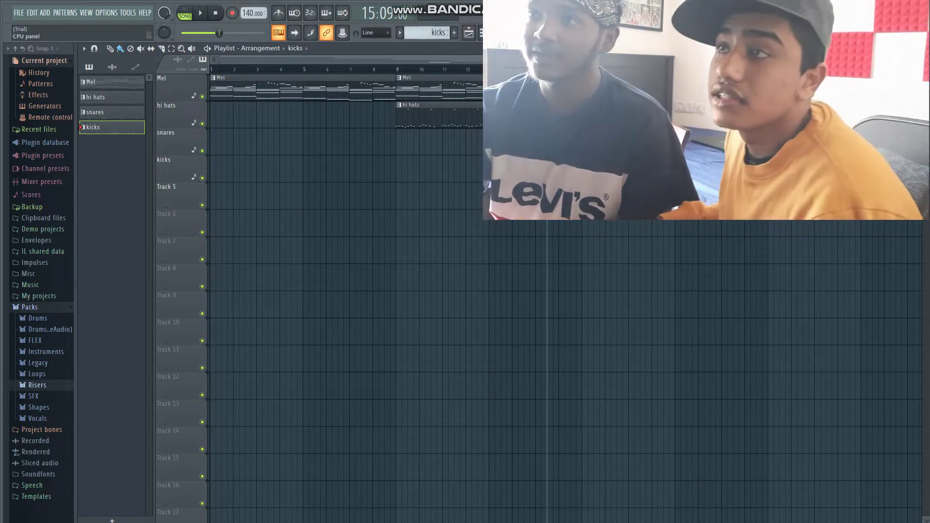
key(F6)
click(411, 274)
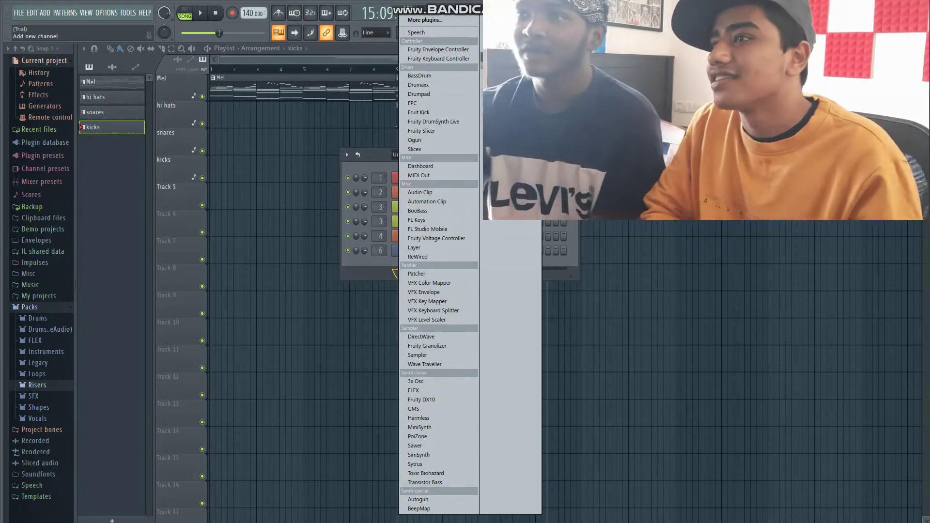
click(419, 508)
click(291, 142)
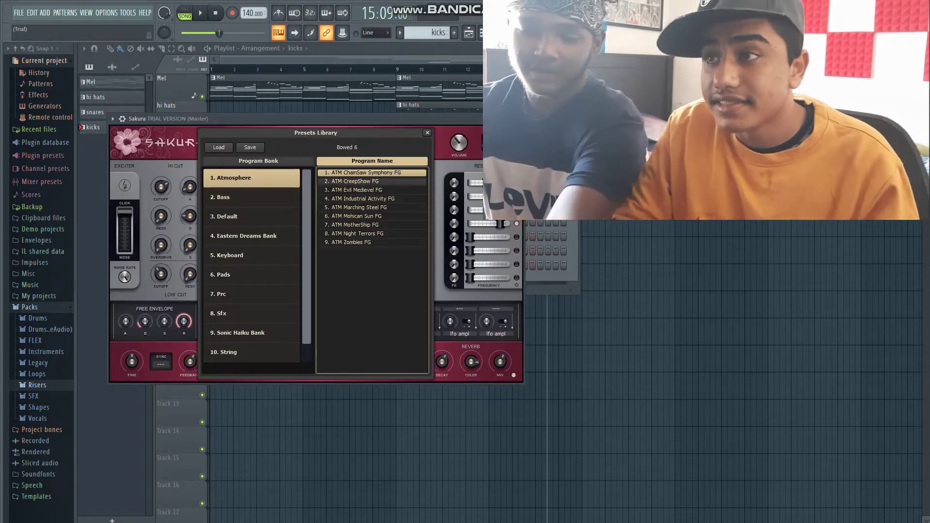
key(c)
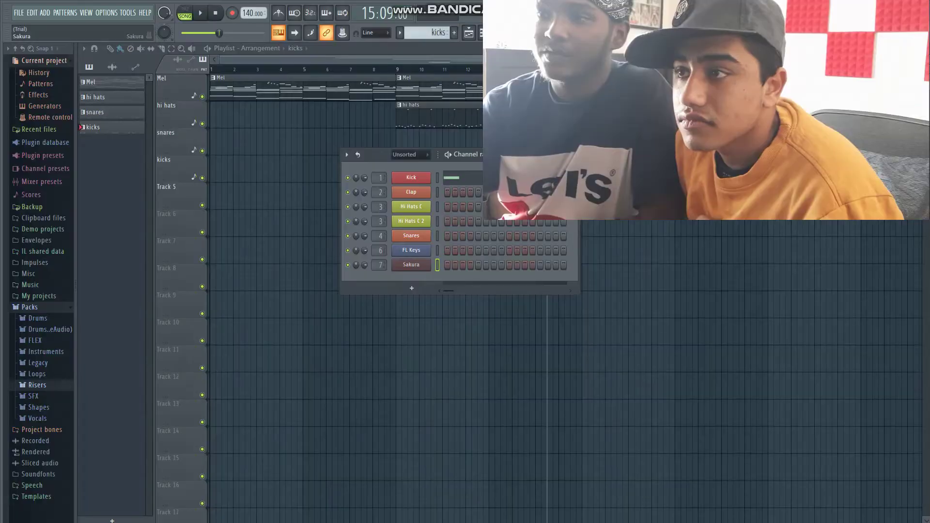
right_click(428, 264)
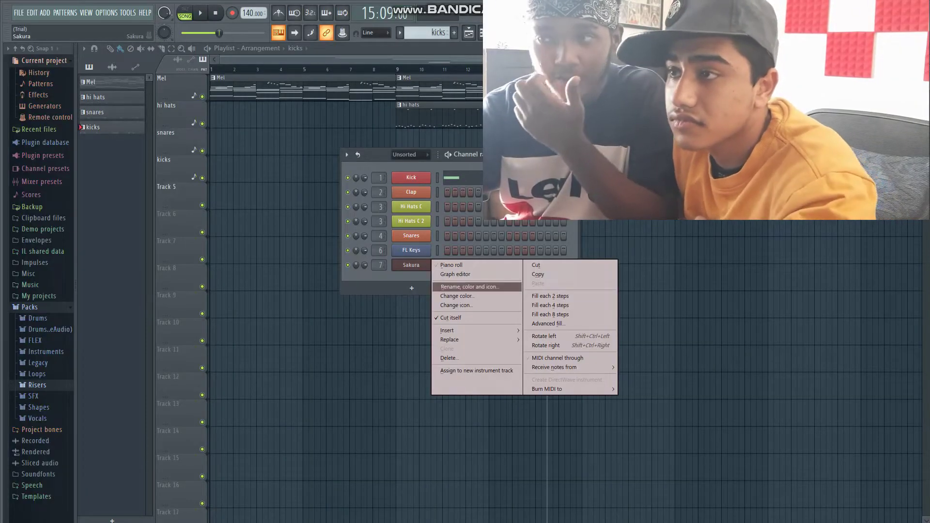
click(451, 265)
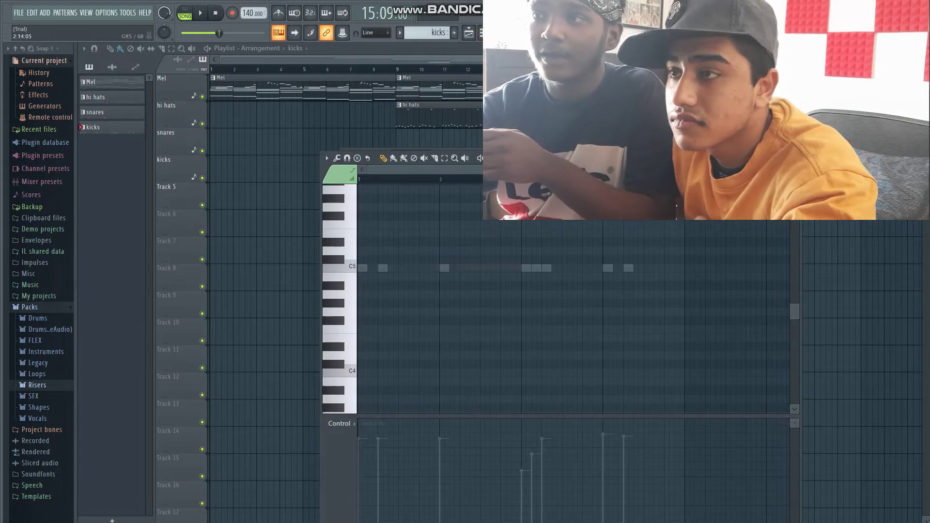
key(F7)
Create a new pattern named "counter" and open the Sakura channel's piano roll.
key(F4)
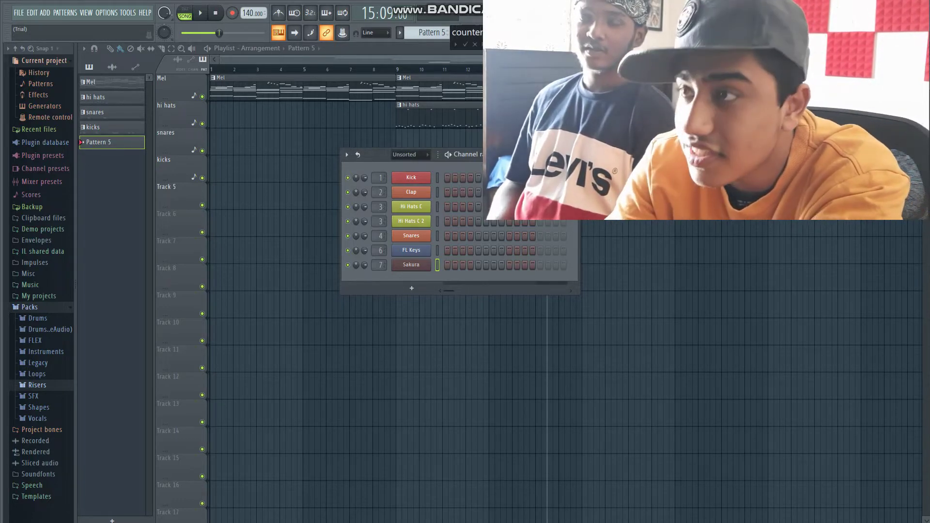
key(Return)
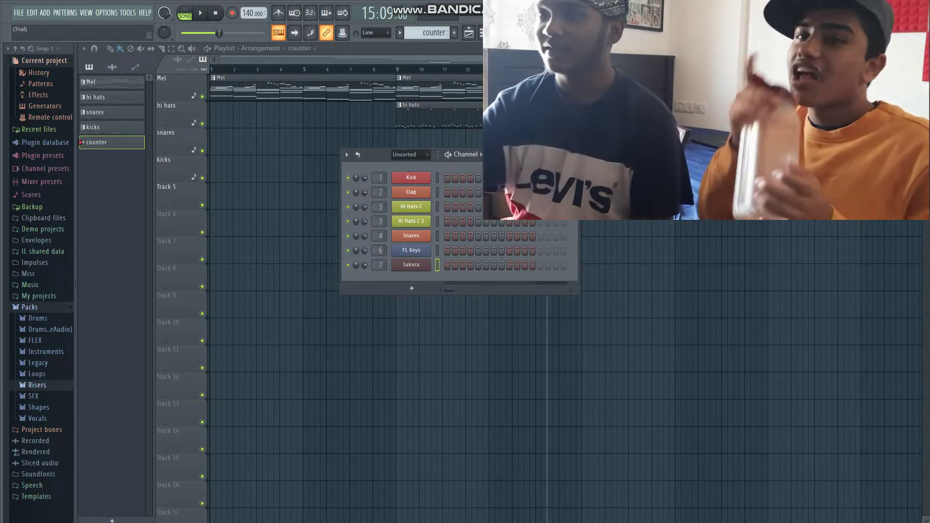
right_click(428, 261)
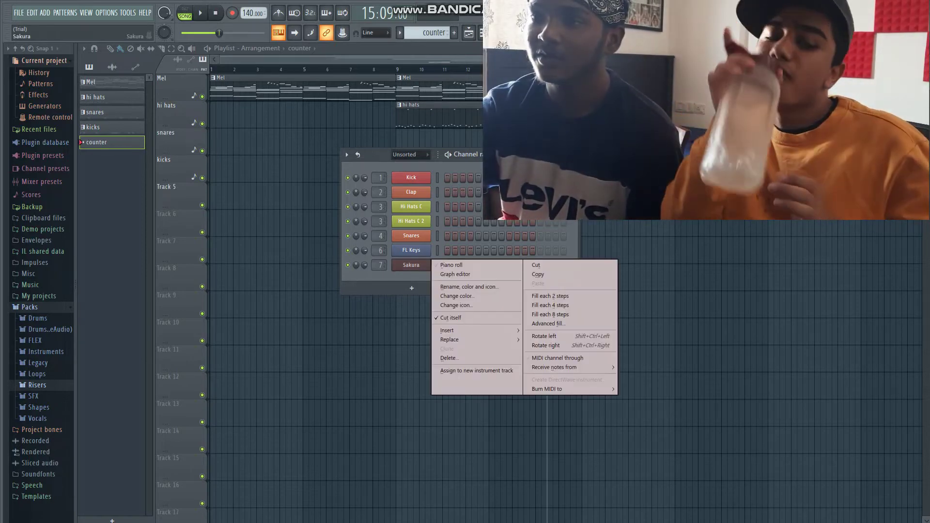
click(451, 265)
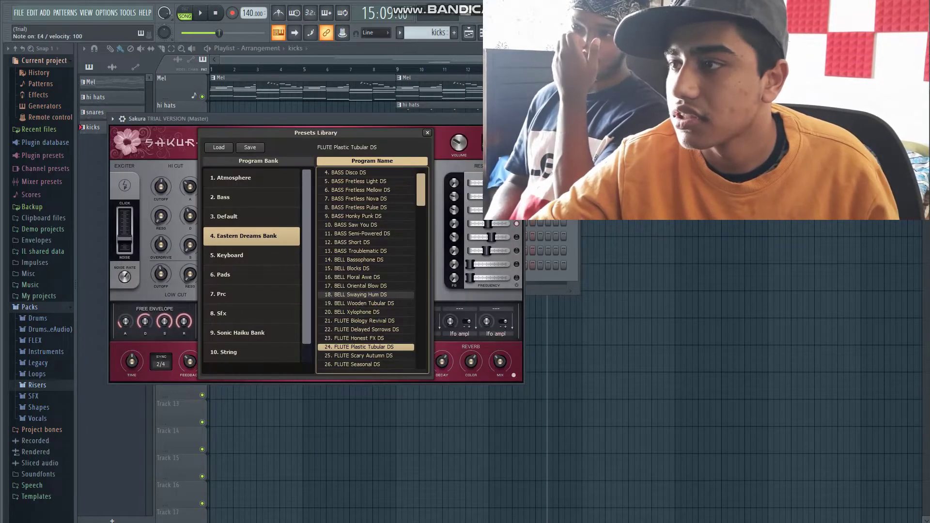
Audition the Sakura presets listed above FLUTE Plastic Tubular DS in the Eastern Dreams Bank.
key(Up)
key(Up)
key(Up)
key(Up)
key(Up)
key(Up)
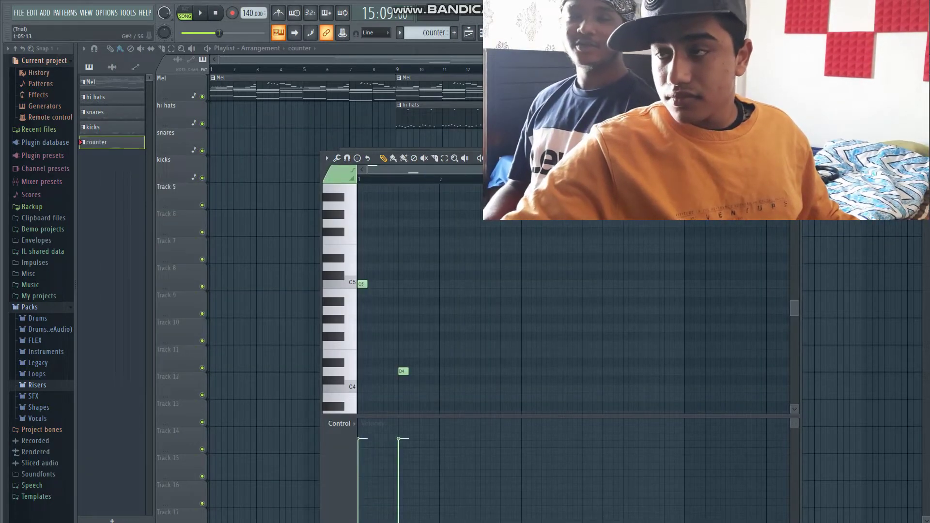
Add a C5 note at the start of bar 2 in the counter pattern's piano roll.
click(388, 318)
right_click(388, 318)
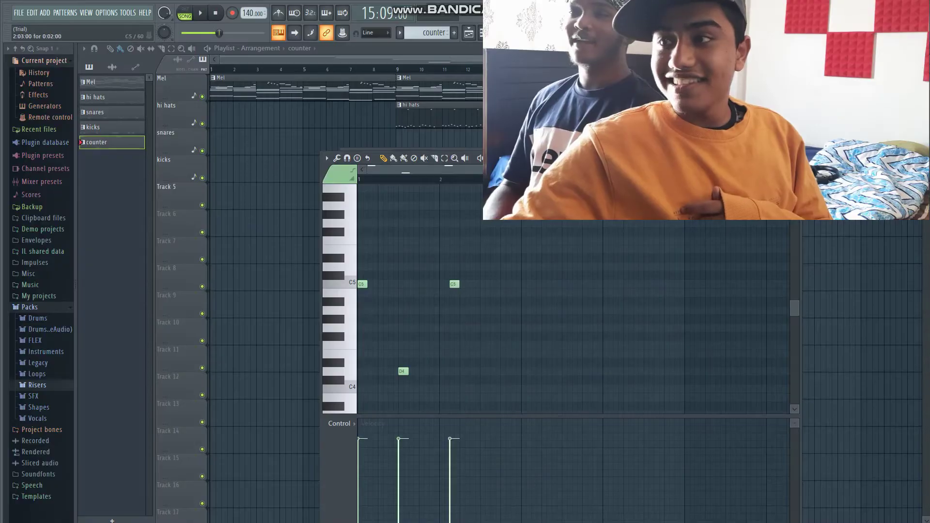
right_click(454, 284)
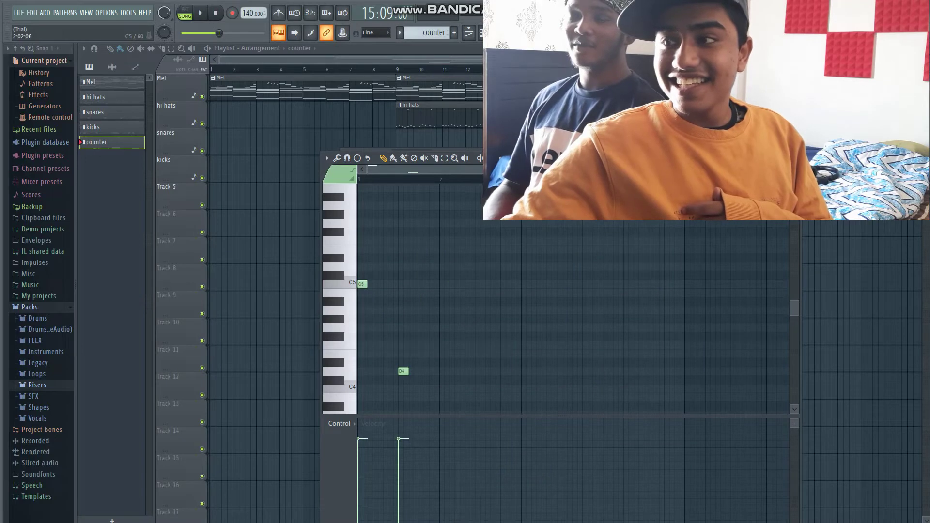
click(441, 284)
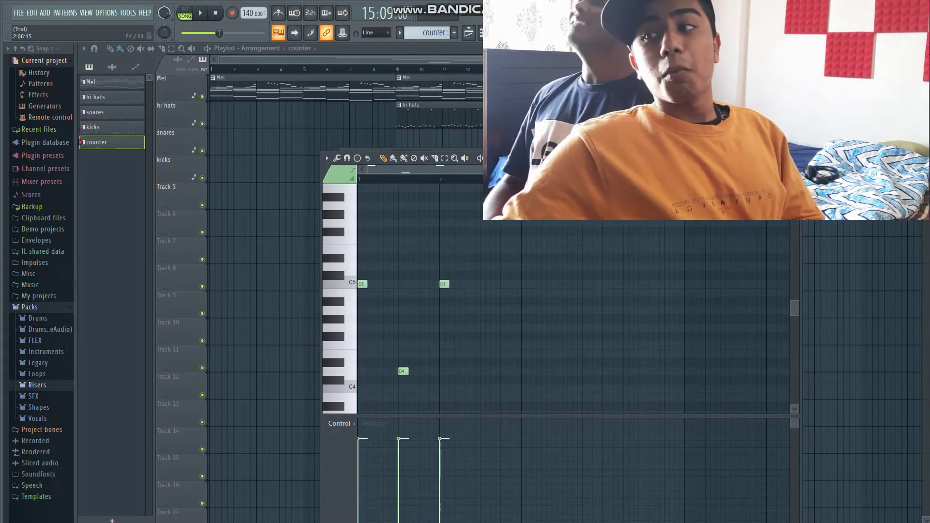
Add a D4 note on the second beat of bar 2 and switch playback to pattern mode.
click(478, 327)
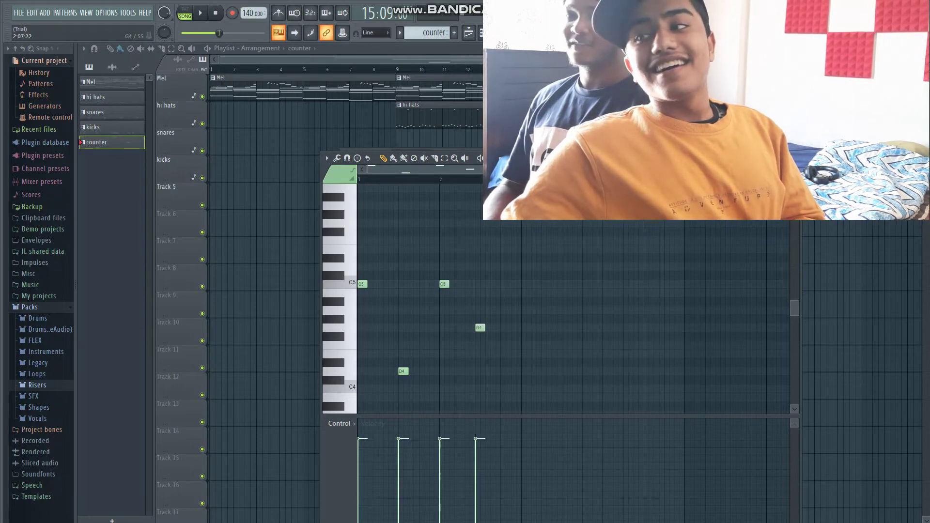
right_click(480, 327)
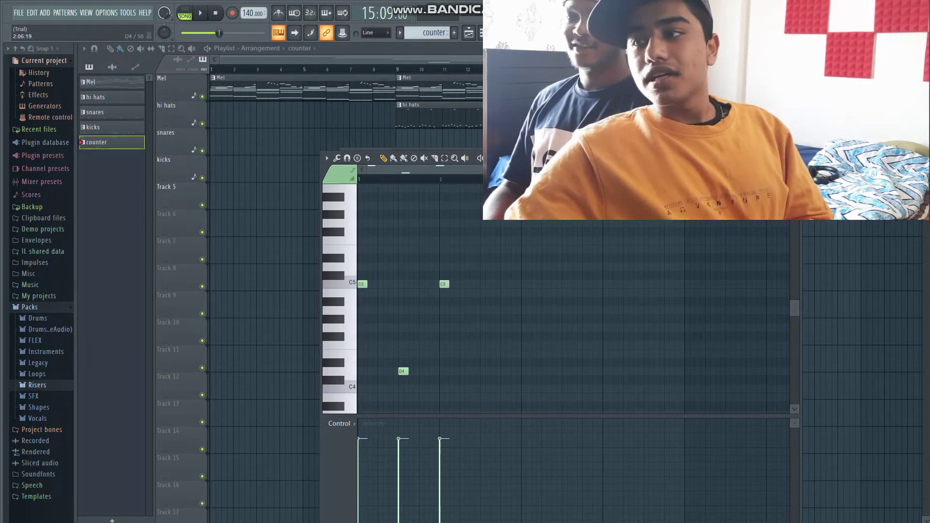
click(473, 370)
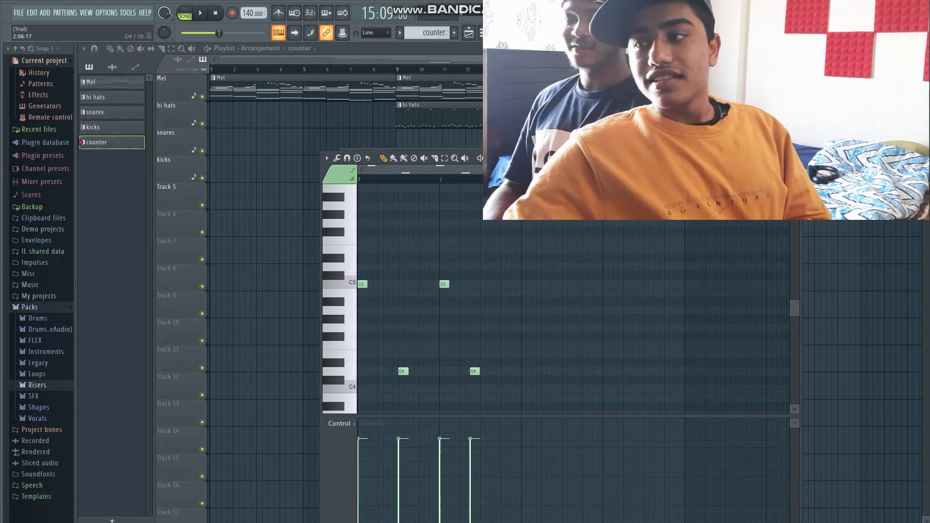
right_click(475, 371)
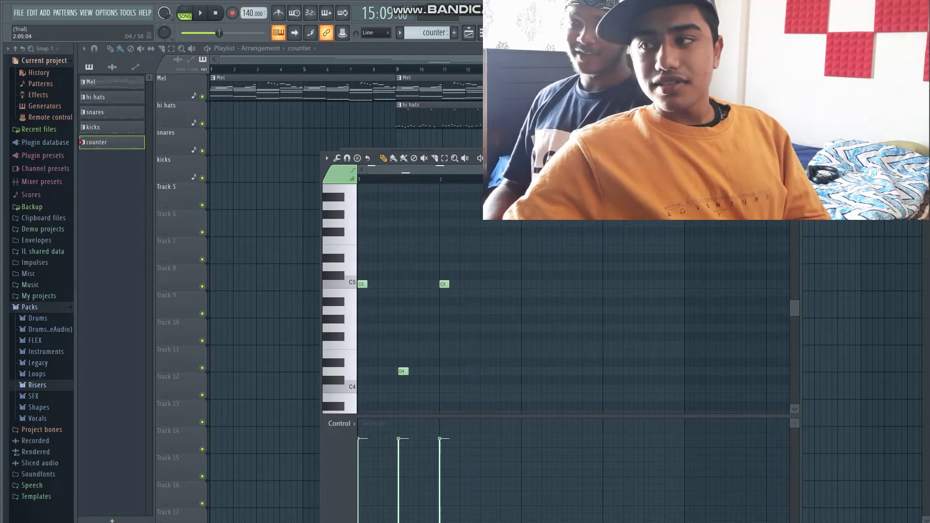
click(464, 371)
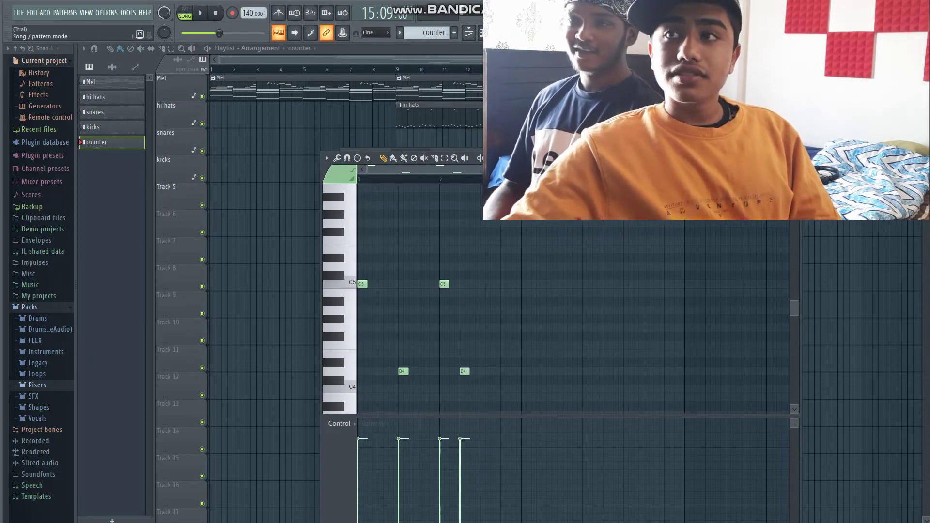
key(l)
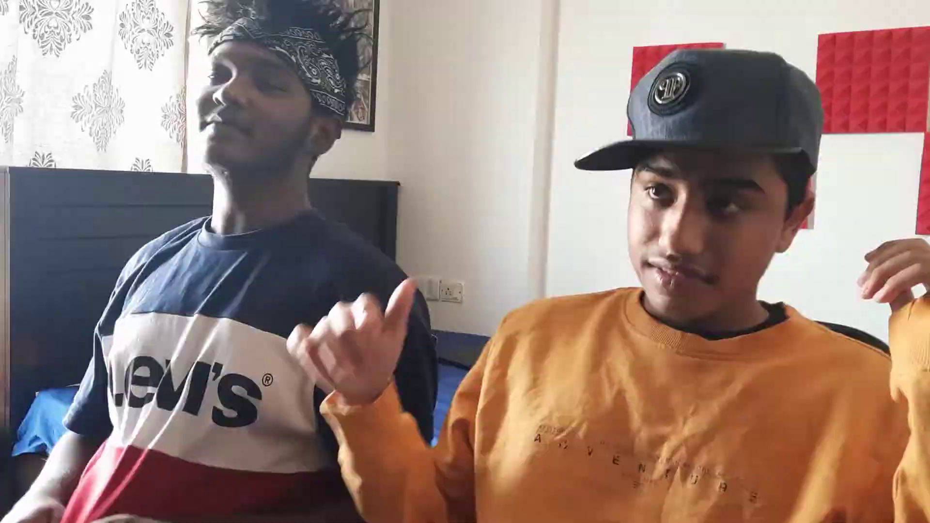